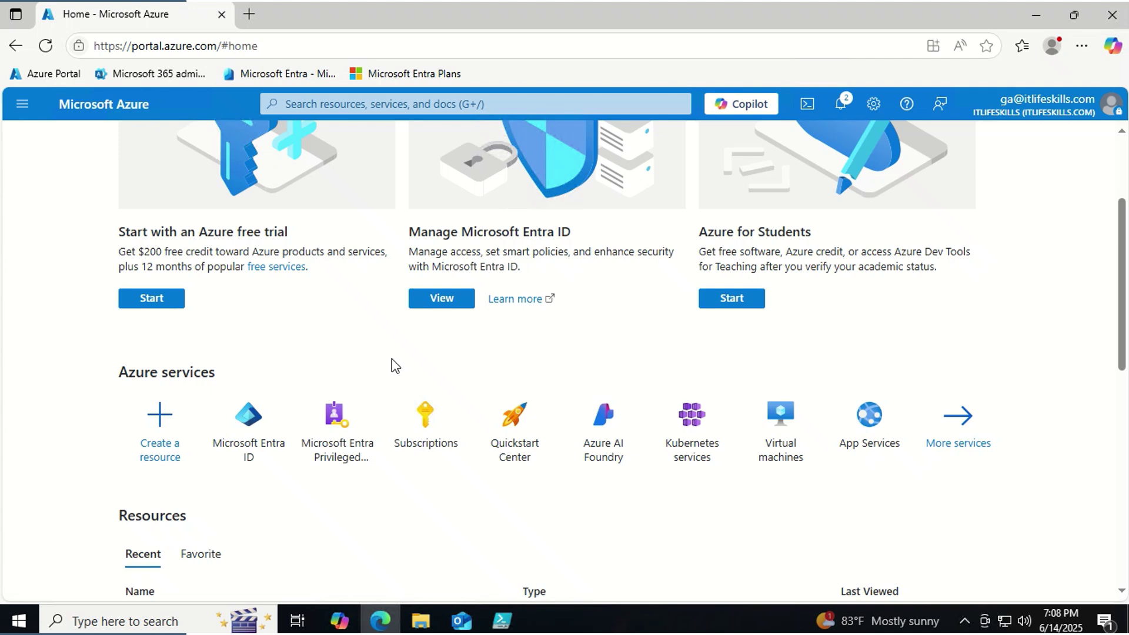
From the Microsoft Entra ID tenant, open Password reset in the left menu
{"action": "left_click", "coordinate": [253, 433]}
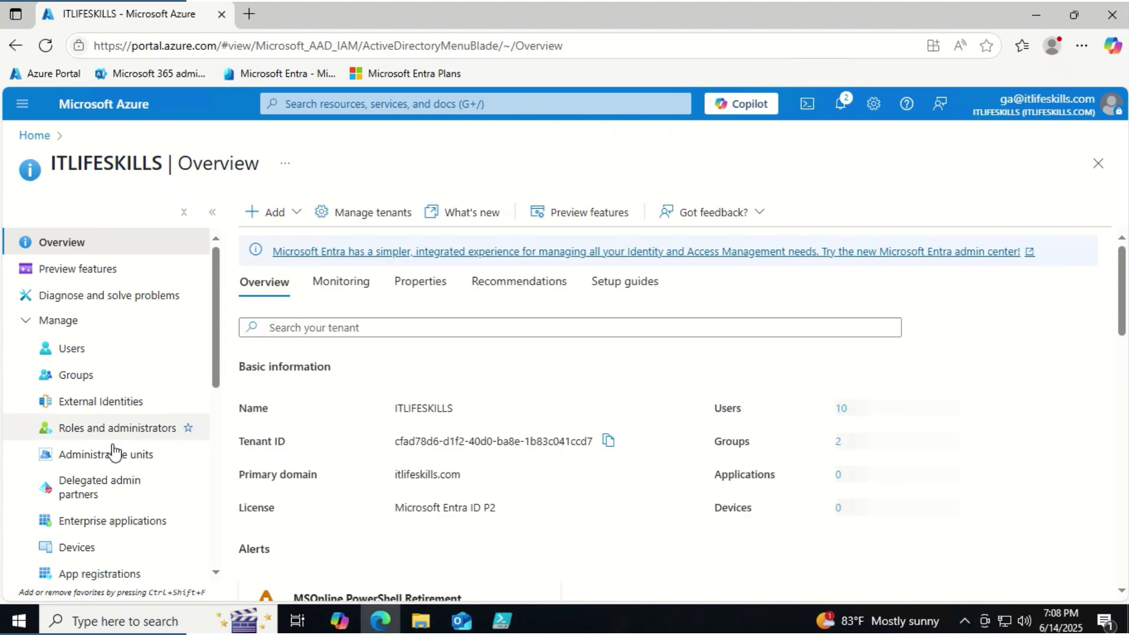
{"action": "scroll", "coordinate": [115, 451], "scroll_direction": "down", "scroll_amount": 7}
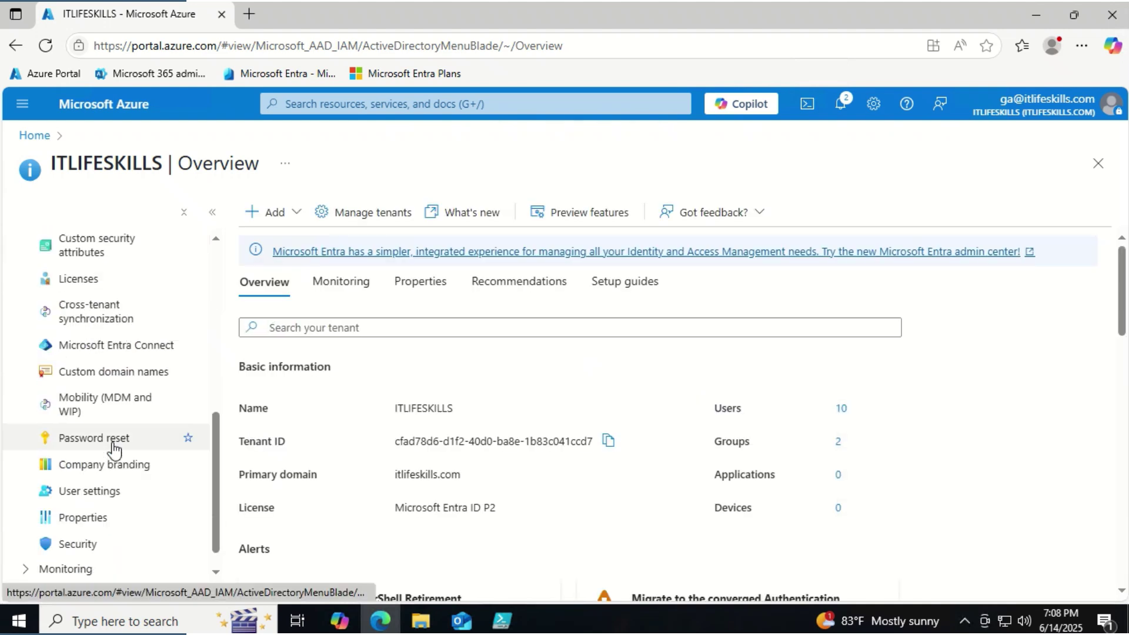
{"action": "left_click", "coordinate": [125, 447]}
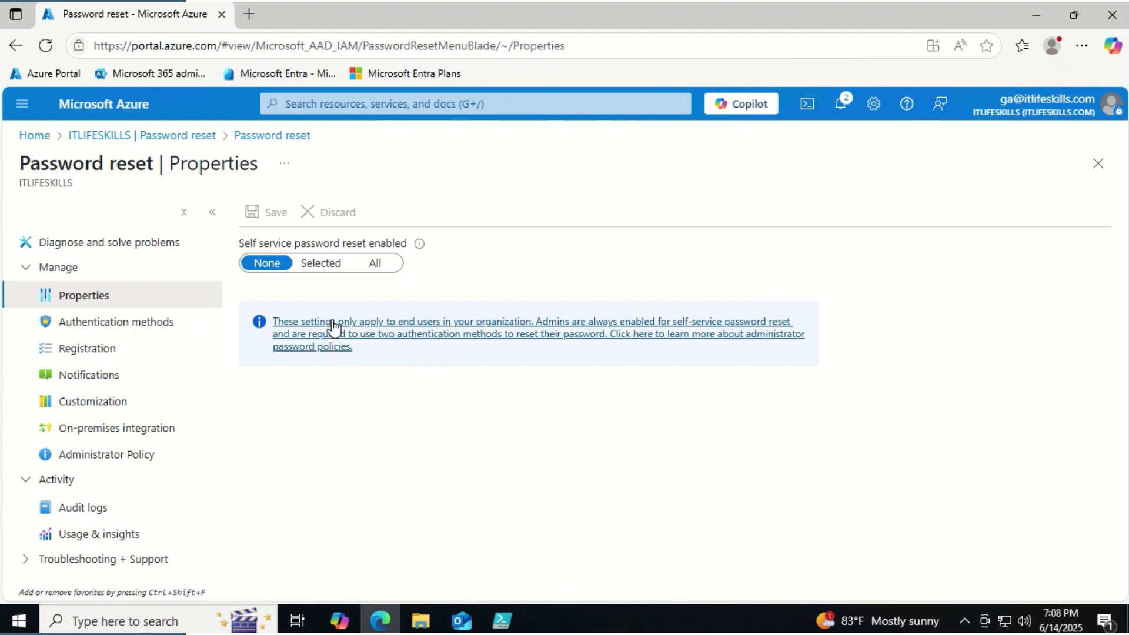
Restrict self-service password reset to the ITL-P2LIC-GRP group, save, and open Authentication methods
{"action": "left_click", "coordinate": [323, 264]}
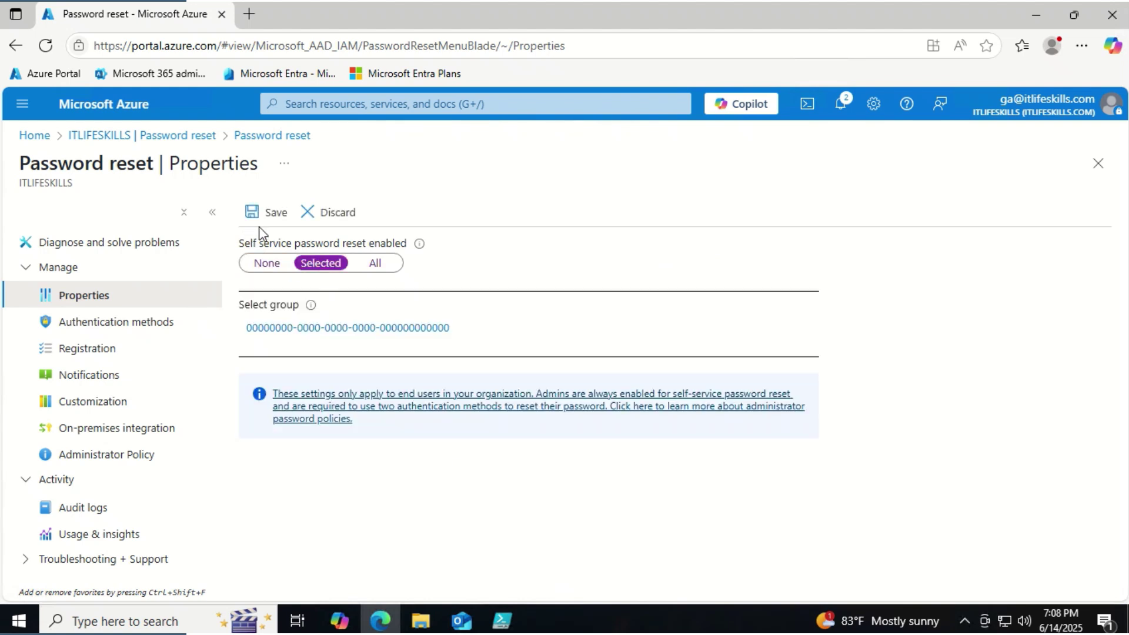
{"action": "left_click", "coordinate": [366, 328]}
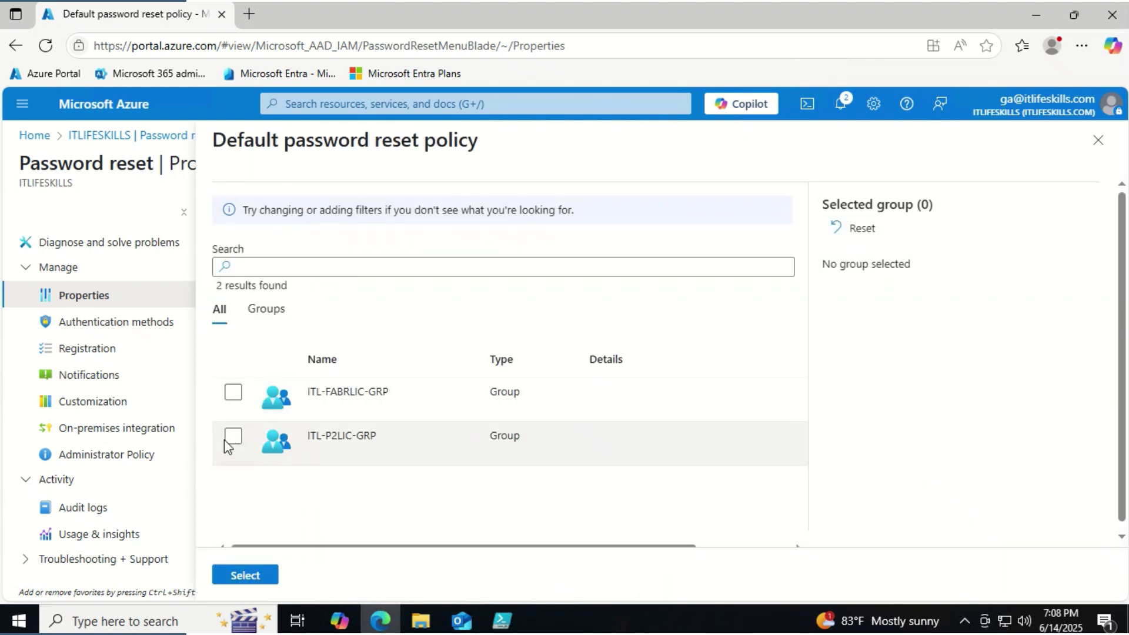
{"action": "left_click", "coordinate": [233, 438]}
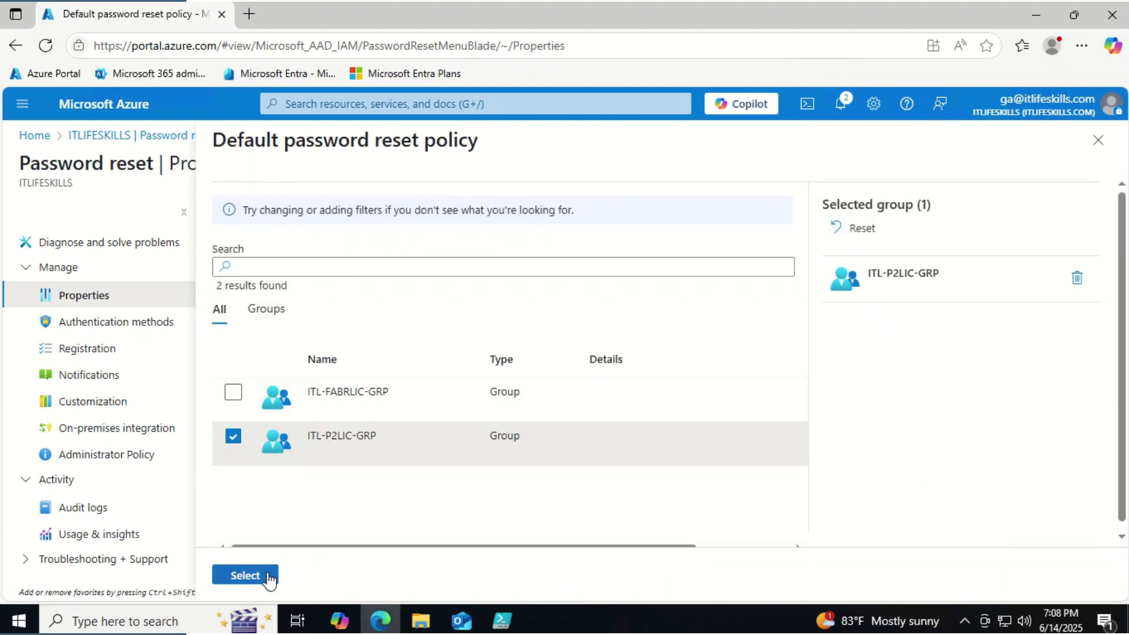
{"action": "left_click", "coordinate": [265, 575]}
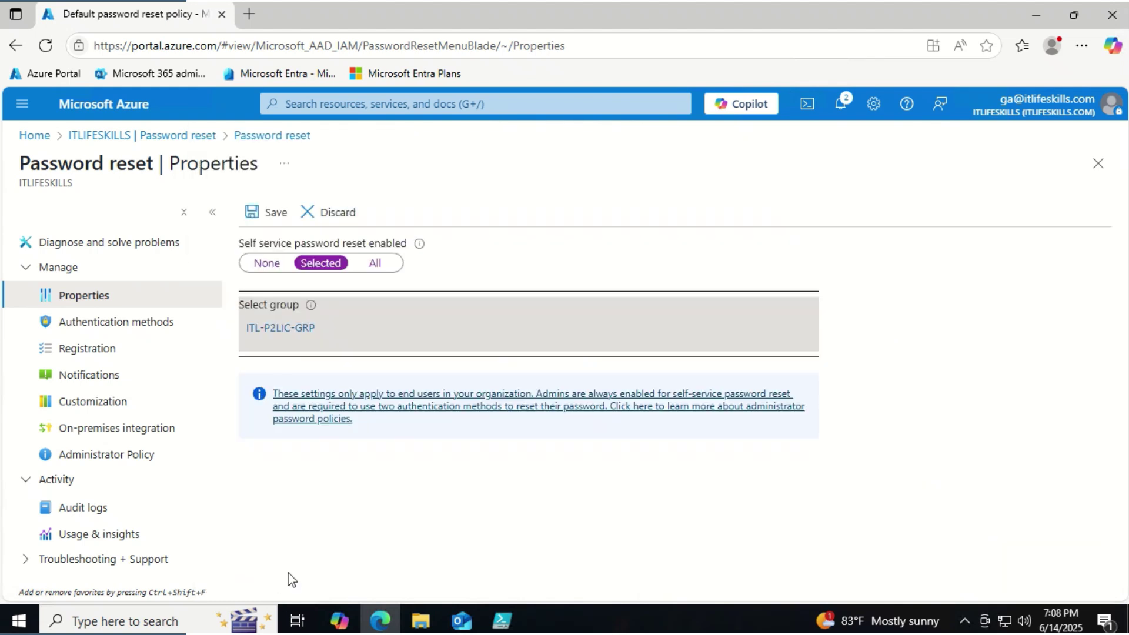
{"action": "left_click", "coordinate": [269, 213]}
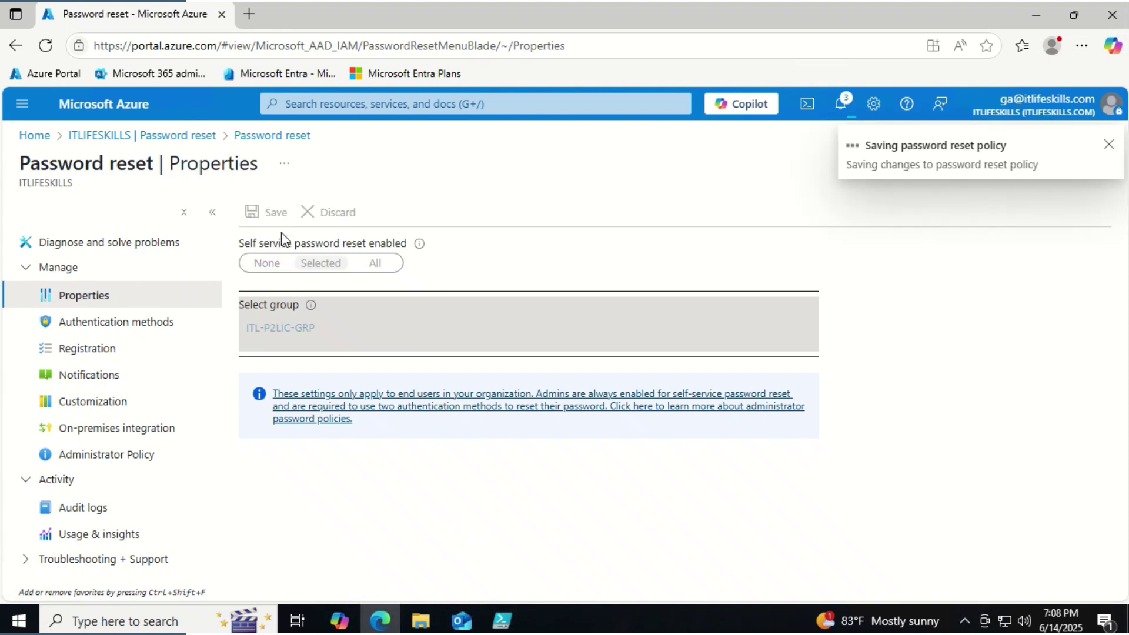
{"action": "left_click", "coordinate": [150, 327]}
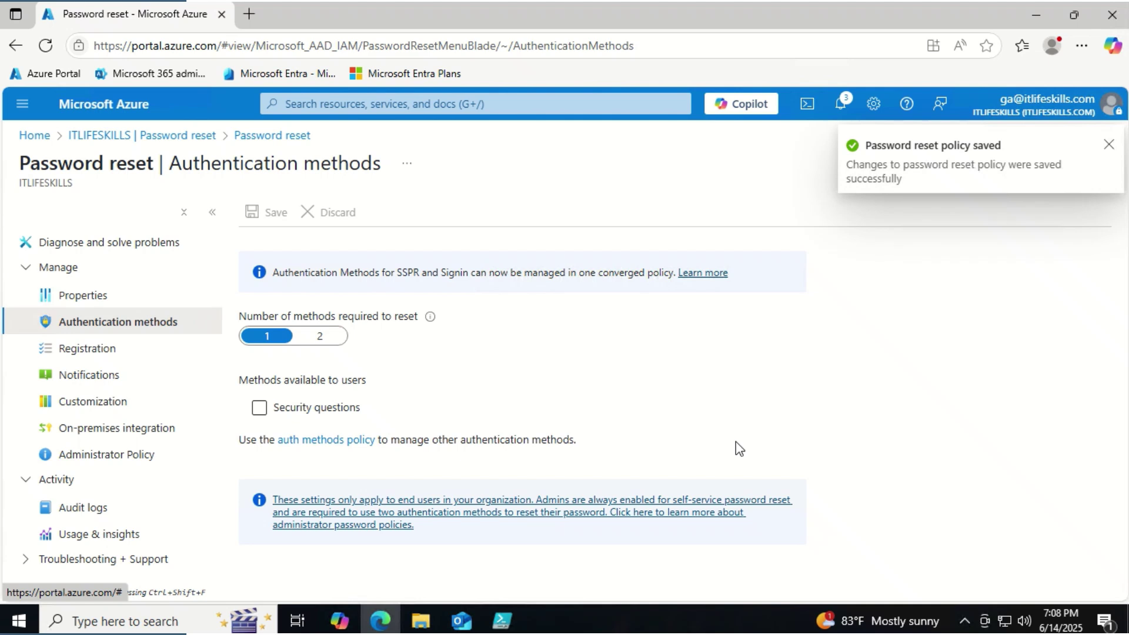
Open the tenant-wide auth methods policy and scroll through its list of methods
{"action": "left_click", "coordinate": [337, 444]}
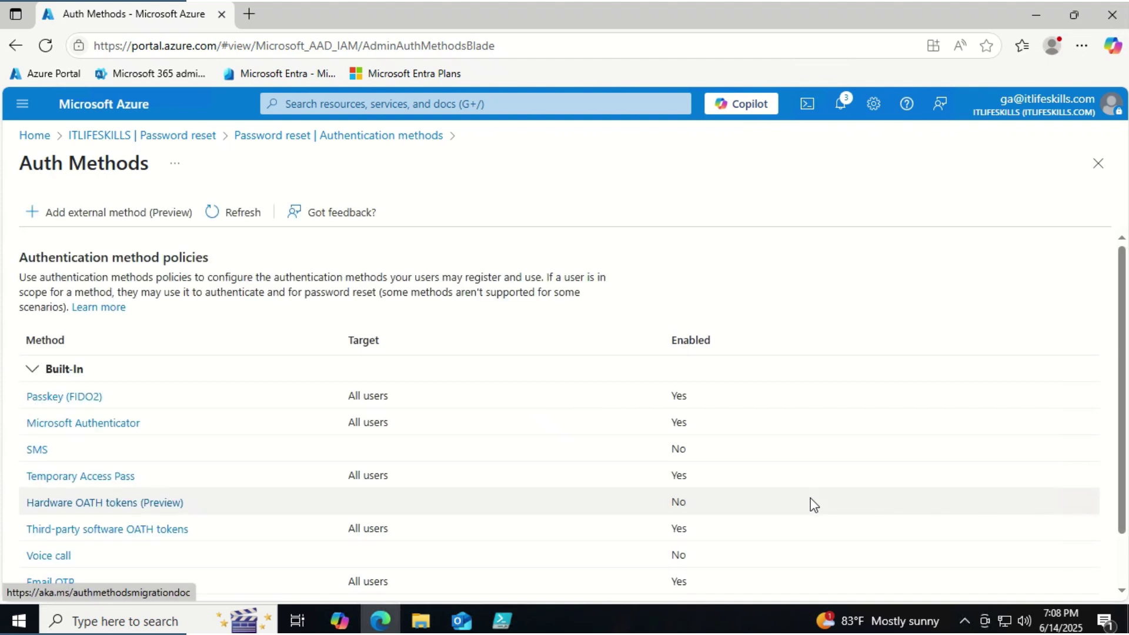
{"action": "scroll", "coordinate": [812, 504], "scroll_direction": "down", "scroll_amount": 1}
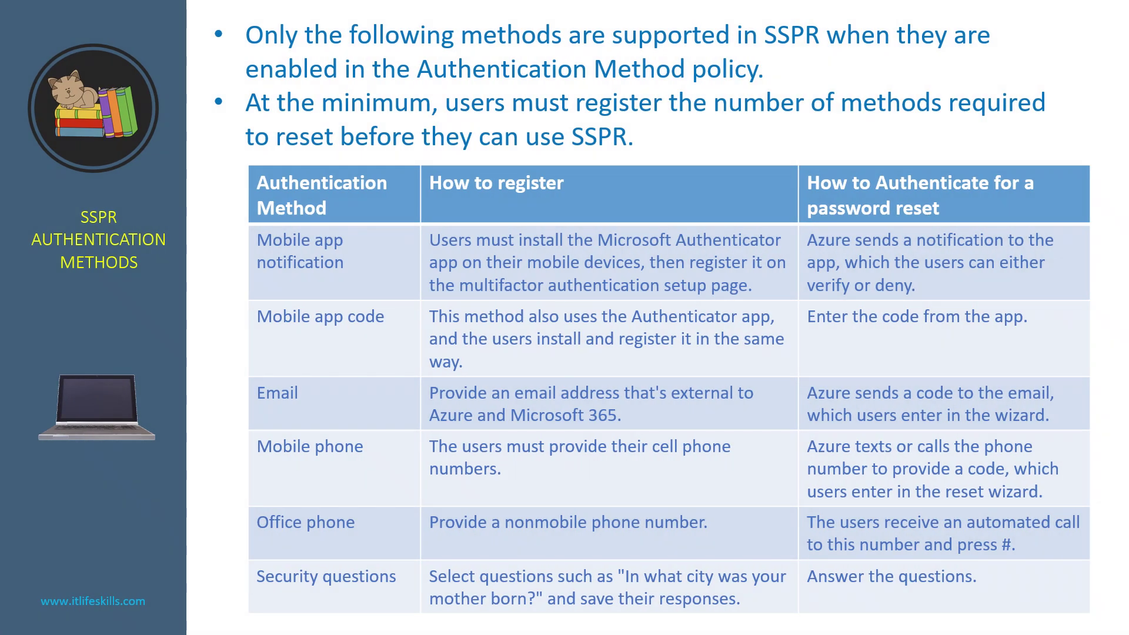
Advance the SSPR Authentication Methods slide to reveal its next point
{"action": "key", "text": "Right"}
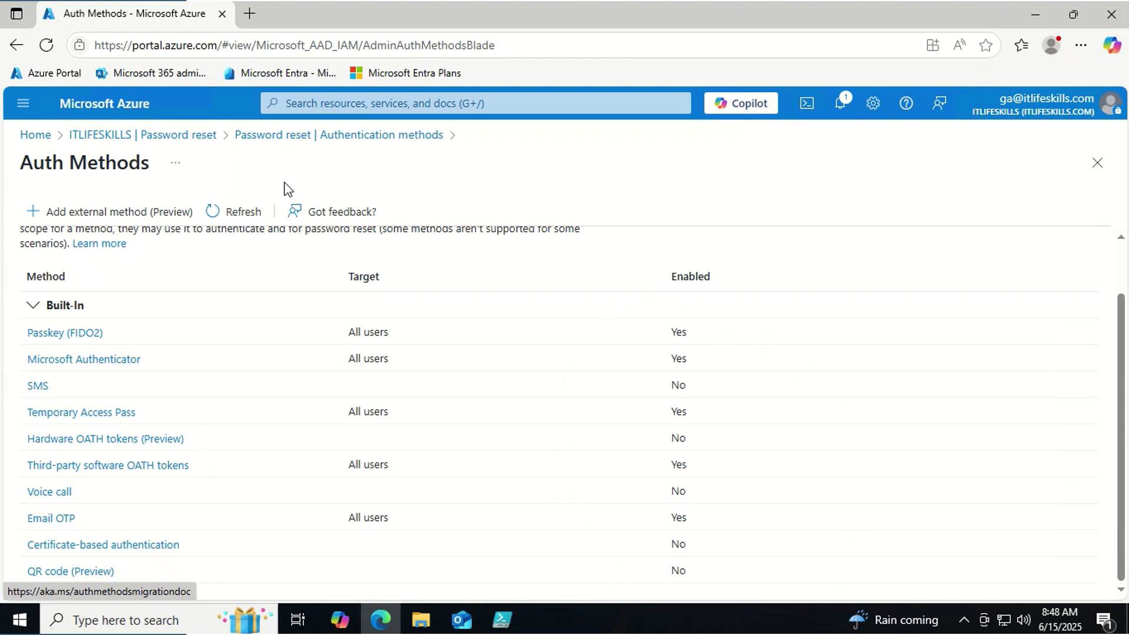
Back on Password reset authentication methods, enable Security questions (5 to register, 3 to reset)
{"action": "left_click", "coordinate": [327, 139]}
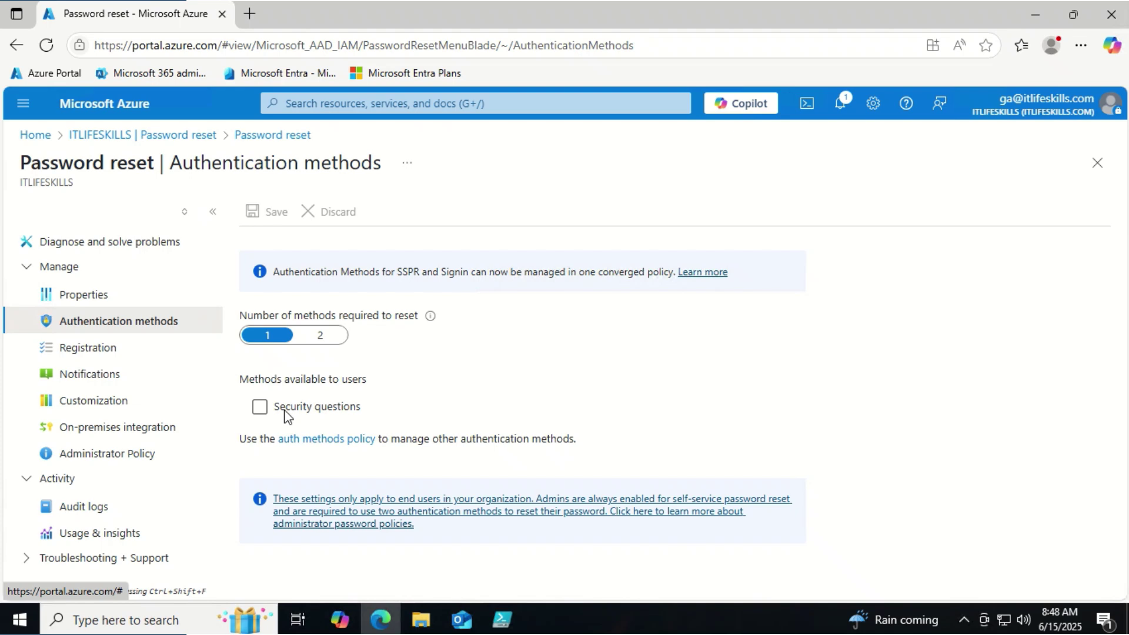
{"action": "left_click", "coordinate": [271, 410]}
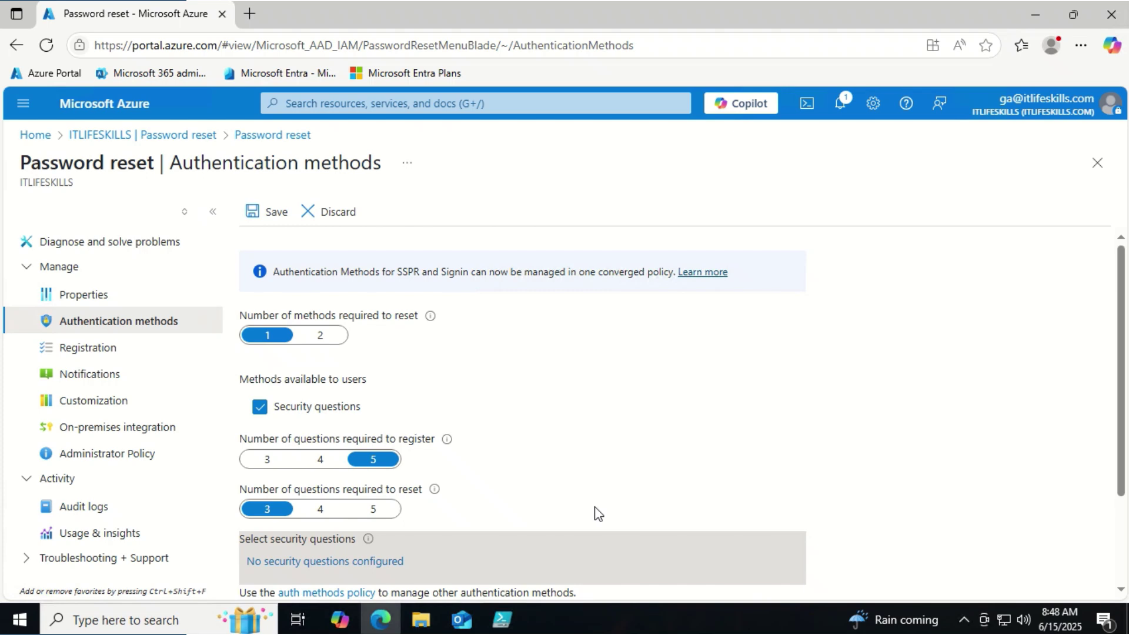
Add five predefined questions: spouse's city, parents' meeting city, sibling's city, father's birthplace, first job city
{"action": "left_click", "coordinate": [387, 562]}
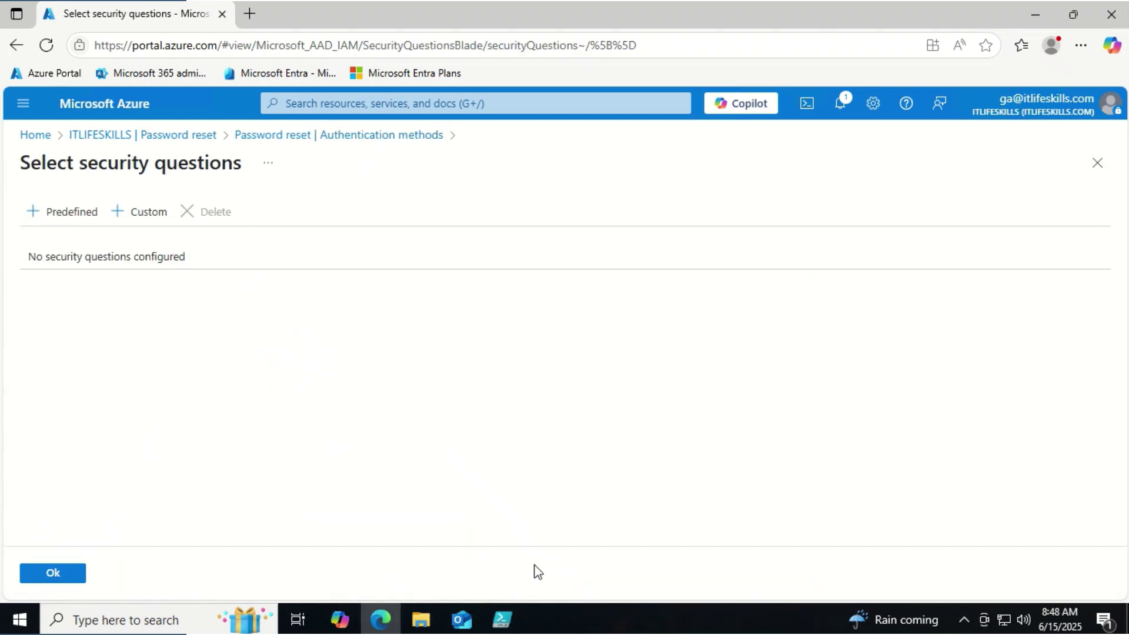
{"action": "left_click", "coordinate": [147, 211]}
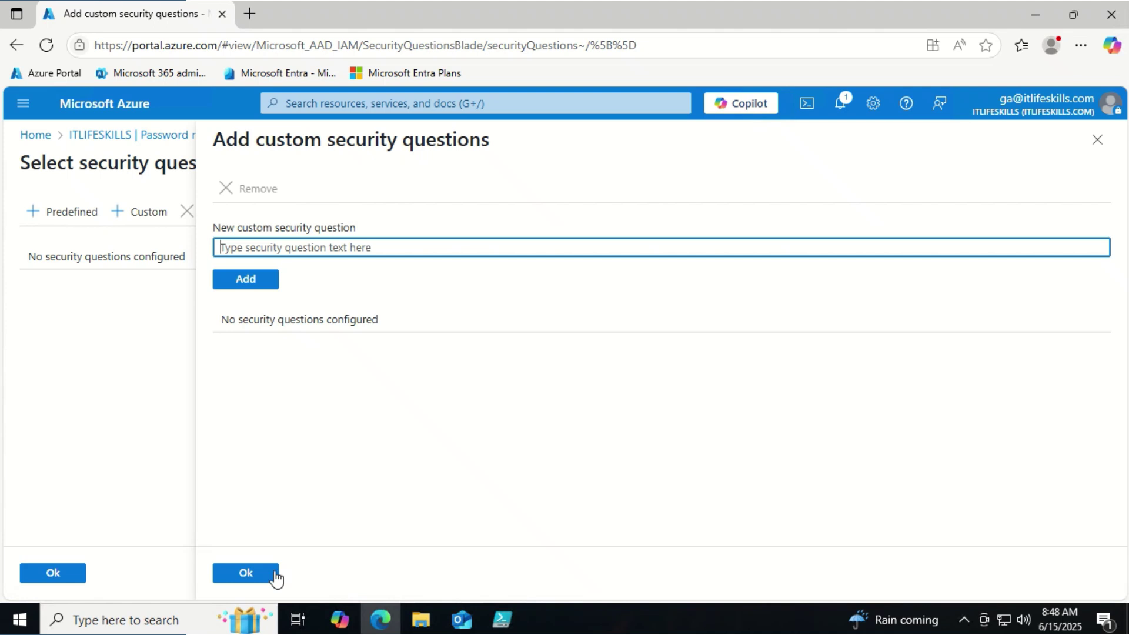
{"action": "left_click", "coordinate": [1097, 139]}
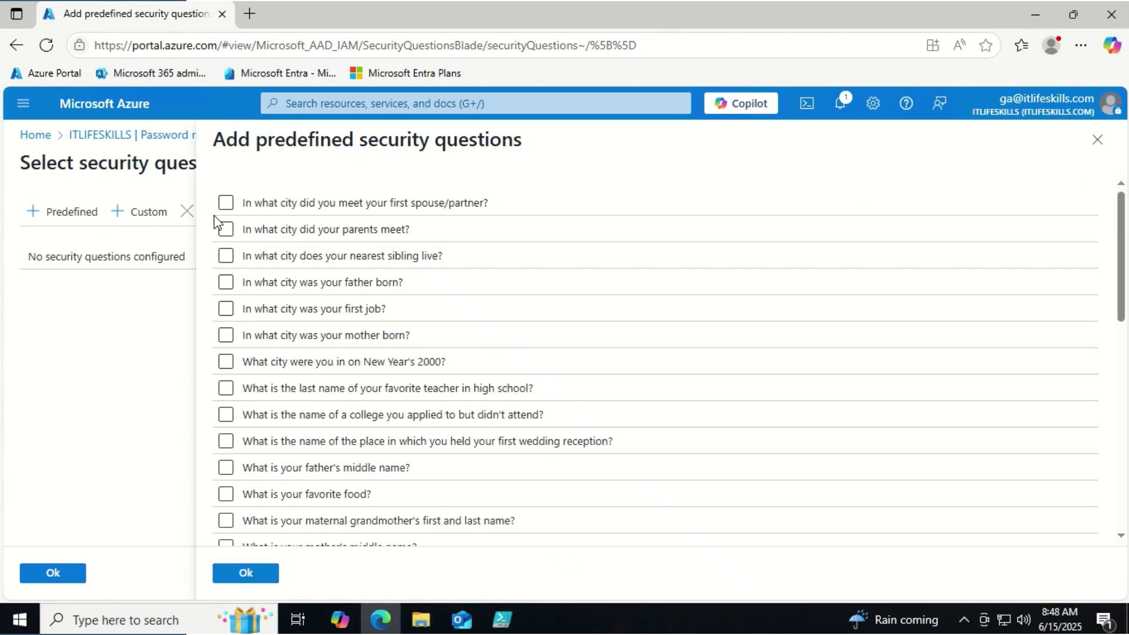
{"action": "left_click", "coordinate": [227, 203]}
{"action": "left_click", "coordinate": [226, 229]}
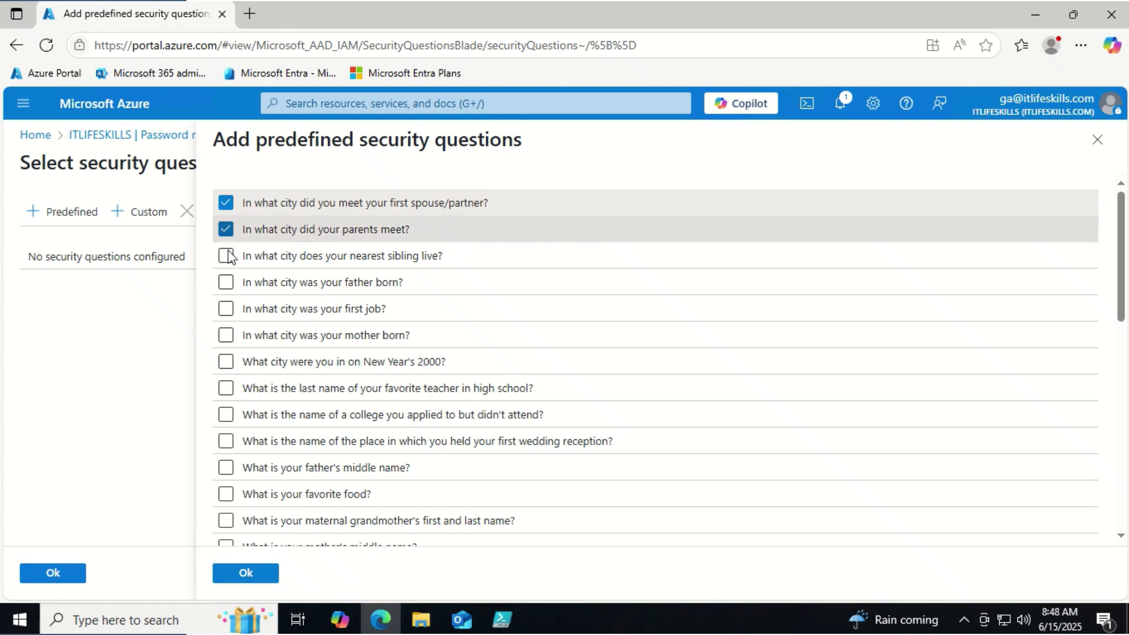
{"action": "left_click", "coordinate": [227, 256]}
{"action": "left_click", "coordinate": [227, 283]}
{"action": "left_click", "coordinate": [227, 308]}
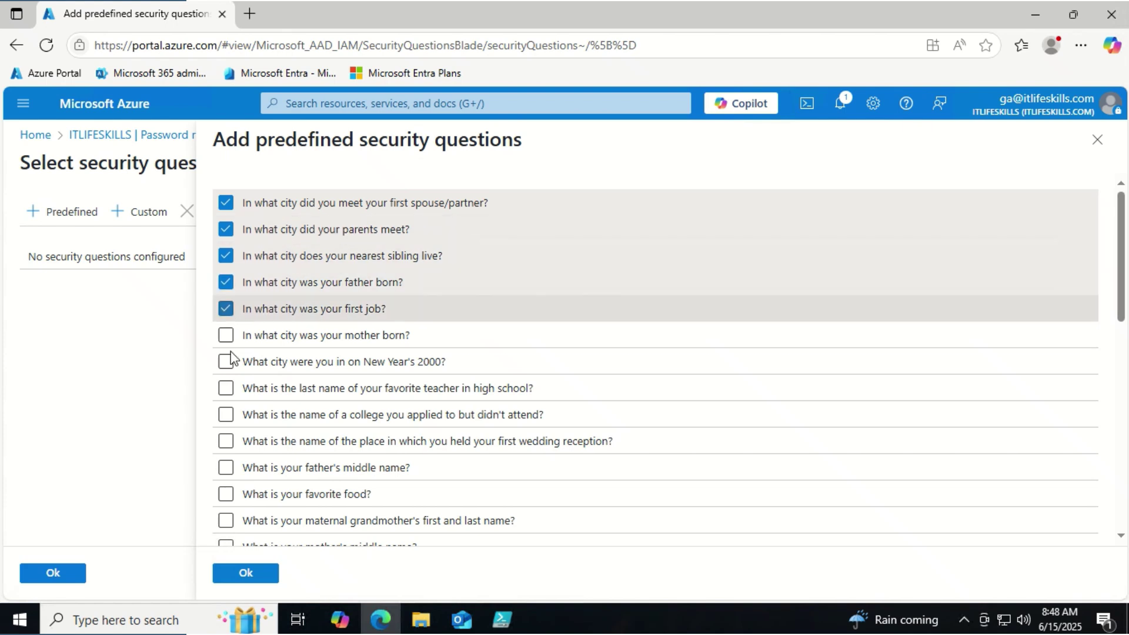
{"action": "left_click", "coordinate": [235, 572]}
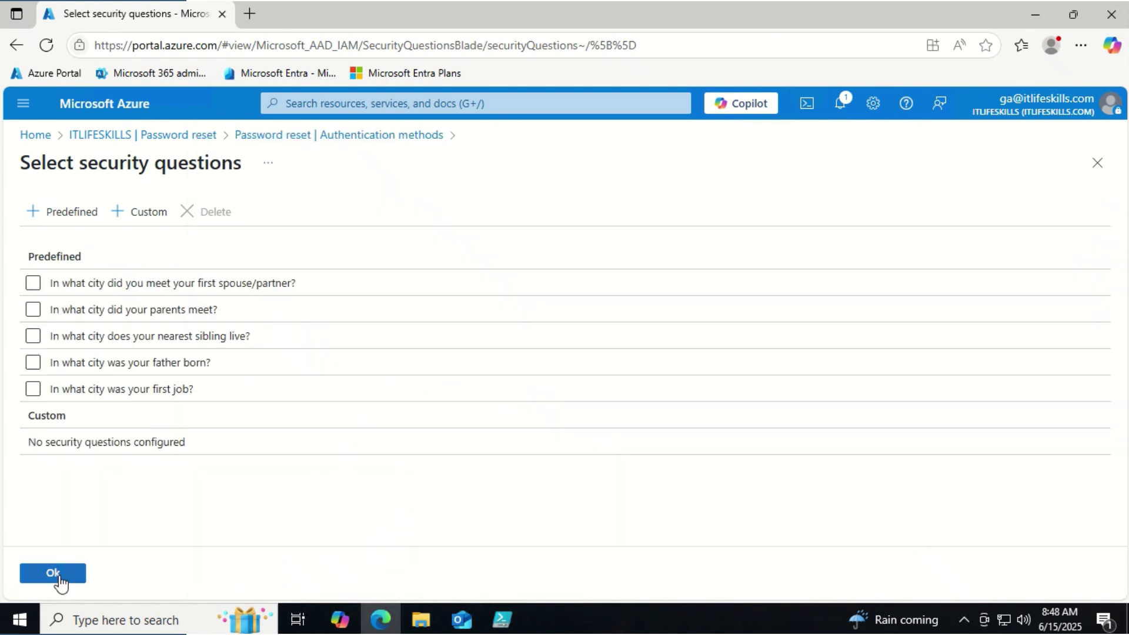
{"action": "left_click", "coordinate": [58, 579]}
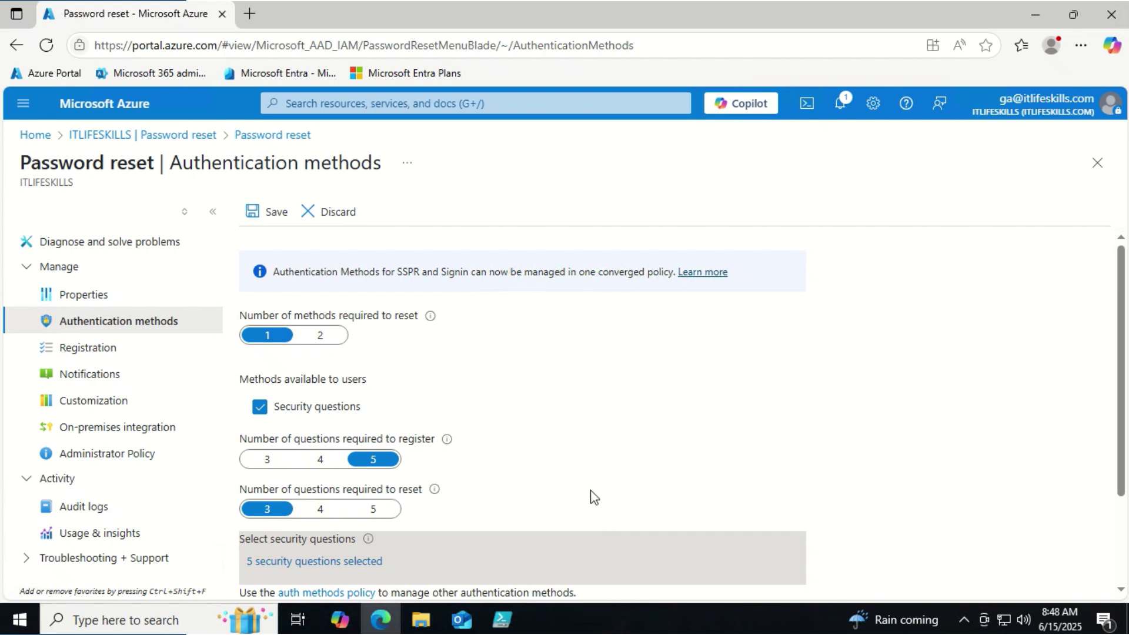
Save, then remove Security questions as a reset method, save again, and open Registration
{"action": "left_click", "coordinate": [278, 216]}
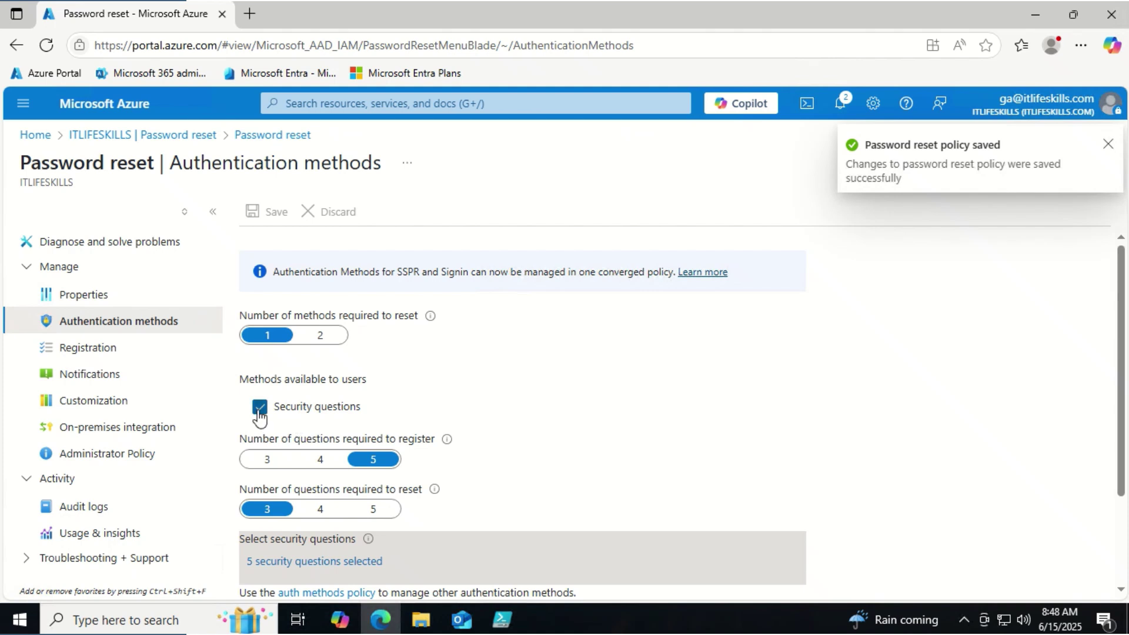
{"action": "left_click", "coordinate": [259, 411]}
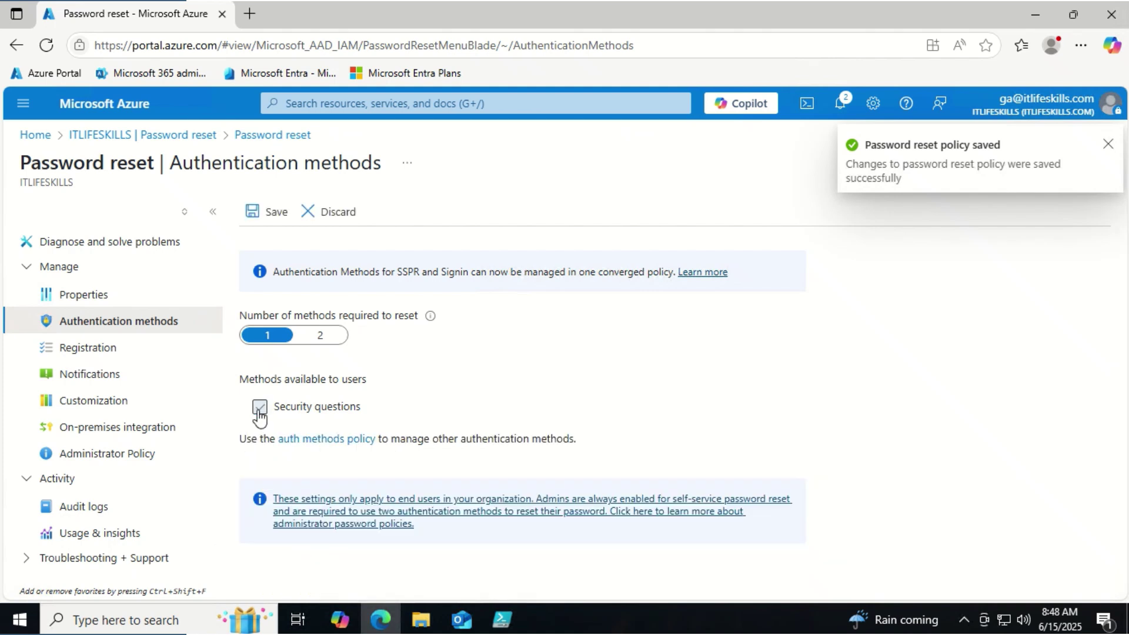
{"action": "left_click", "coordinate": [271, 213]}
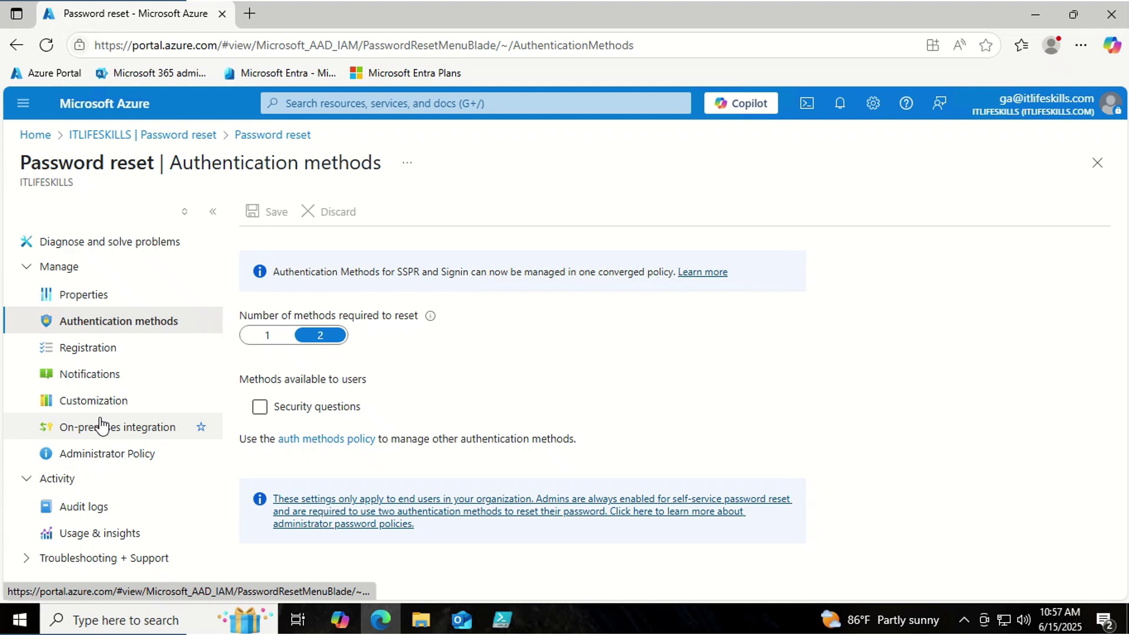
{"action": "left_click", "coordinate": [100, 352]}
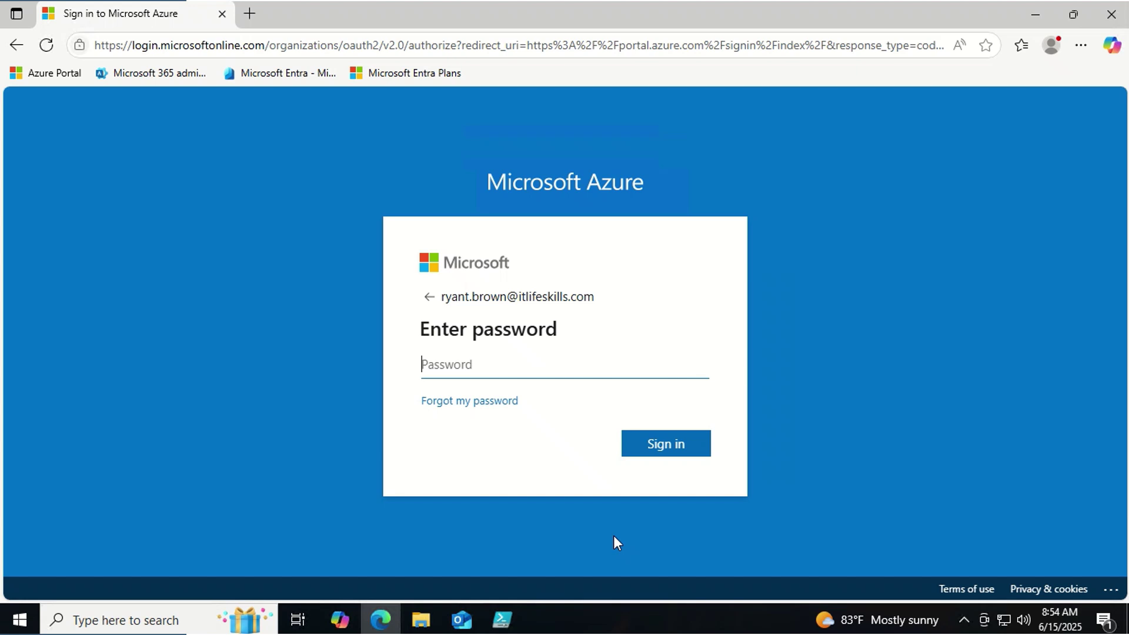
Paste the account password to sign in and continue to the security info setup
{"action": "right_click", "coordinate": [438, 367]}
{"action": "left_click", "coordinate": [494, 202]}
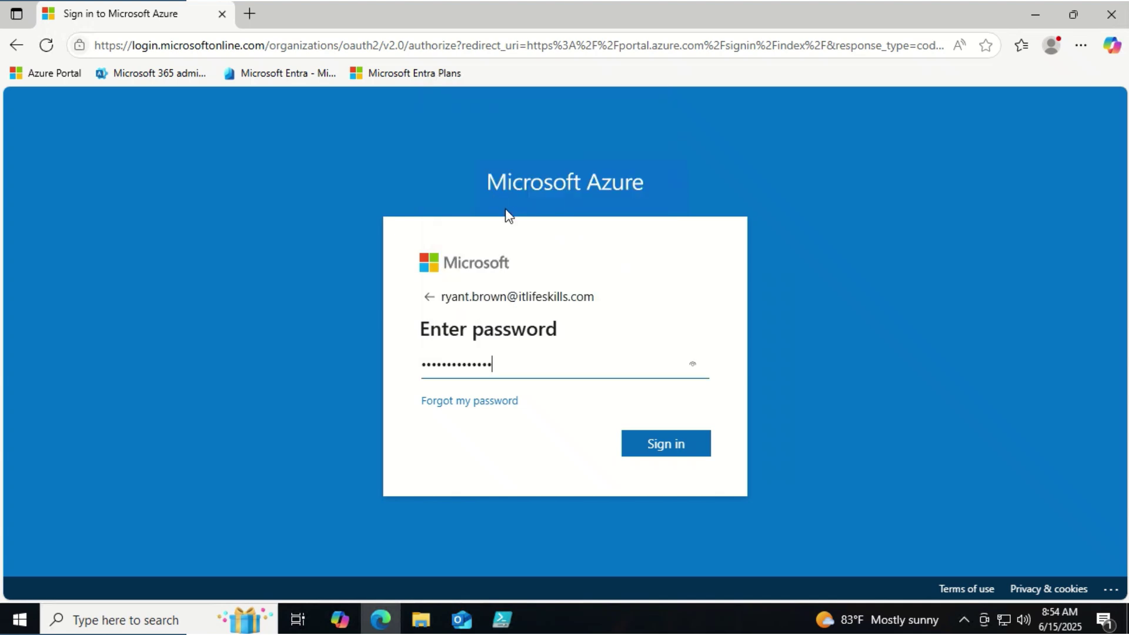
{"action": "left_click", "coordinate": [675, 449]}
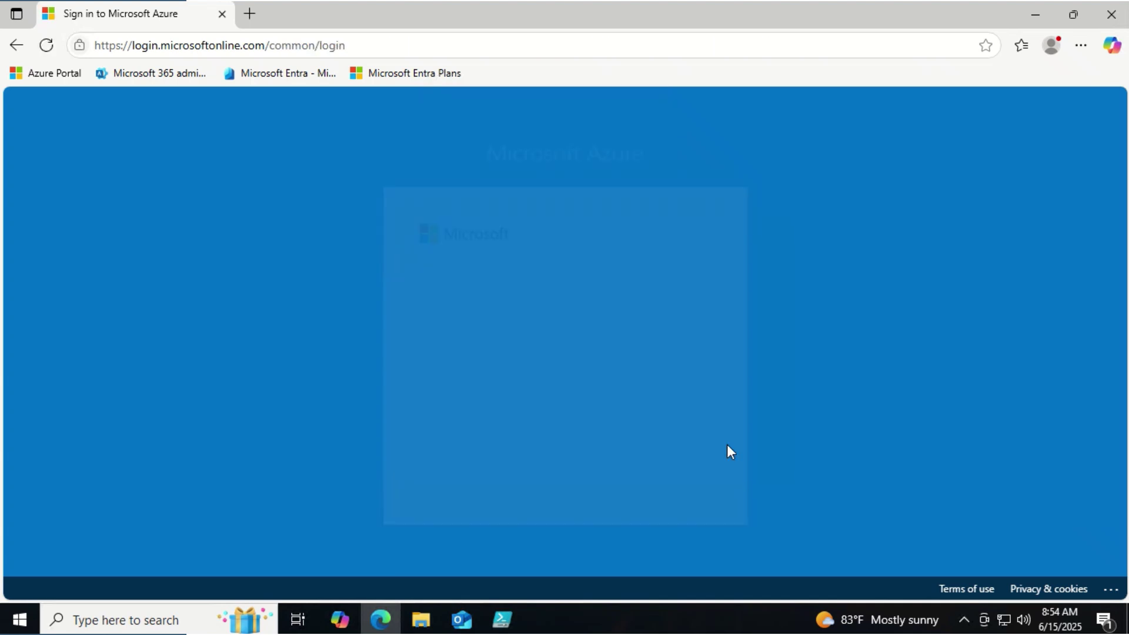
{"action": "left_click", "coordinate": [676, 478]}
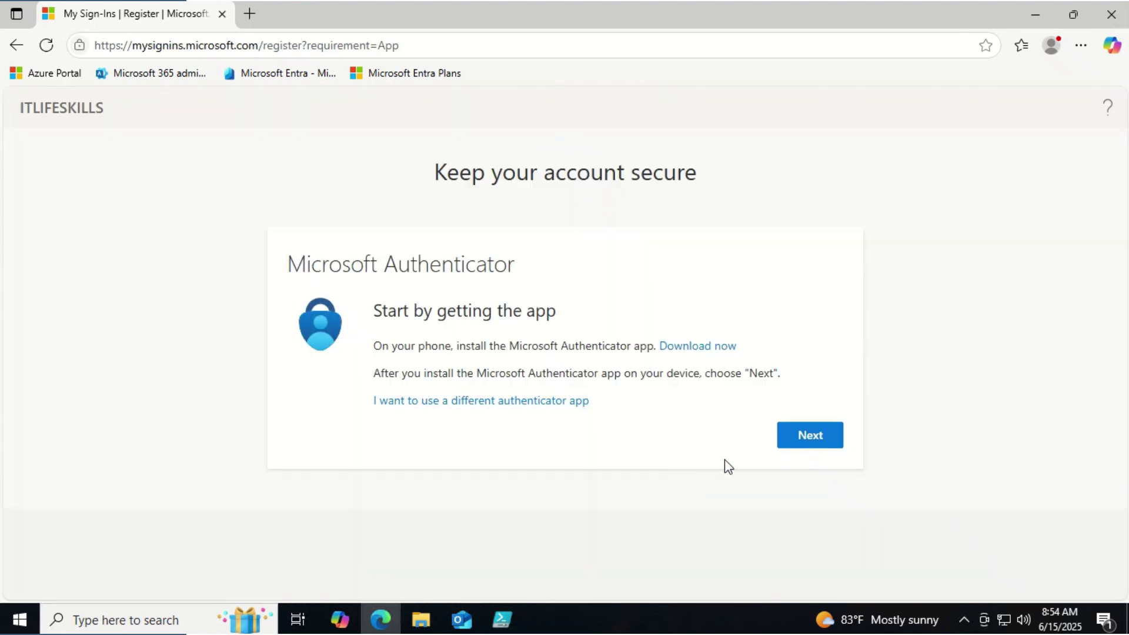
Register Microsoft Authenticator by scanning the QR code and approving the test notification
{"action": "left_click", "coordinate": [793, 441]}
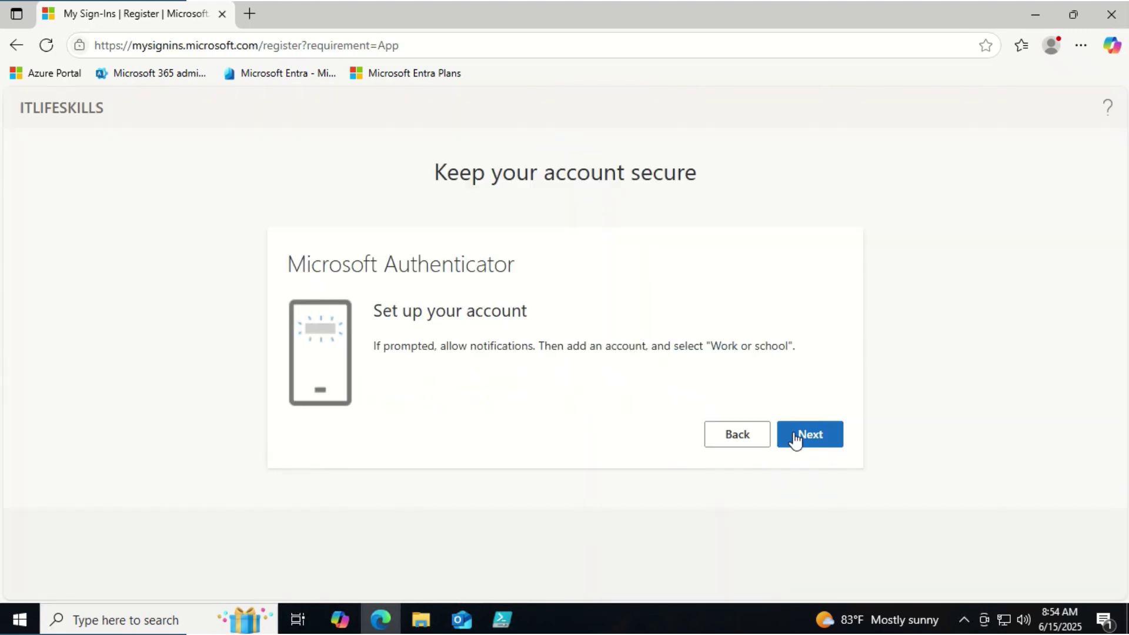
{"action": "left_click", "coordinate": [795, 438]}
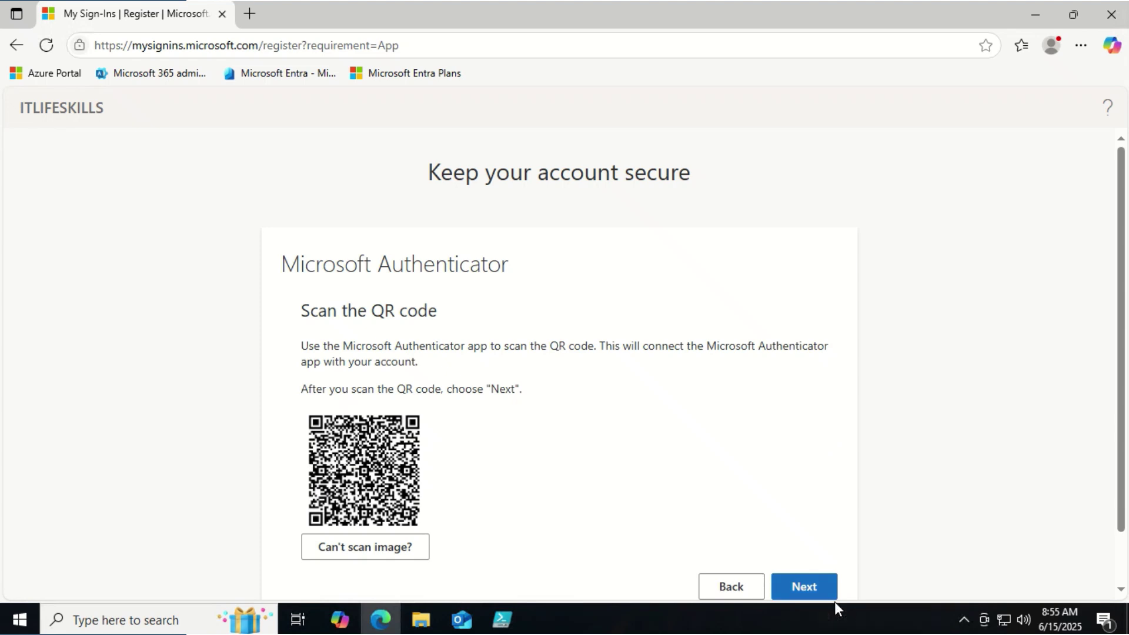
{"action": "left_click", "coordinate": [826, 584]}
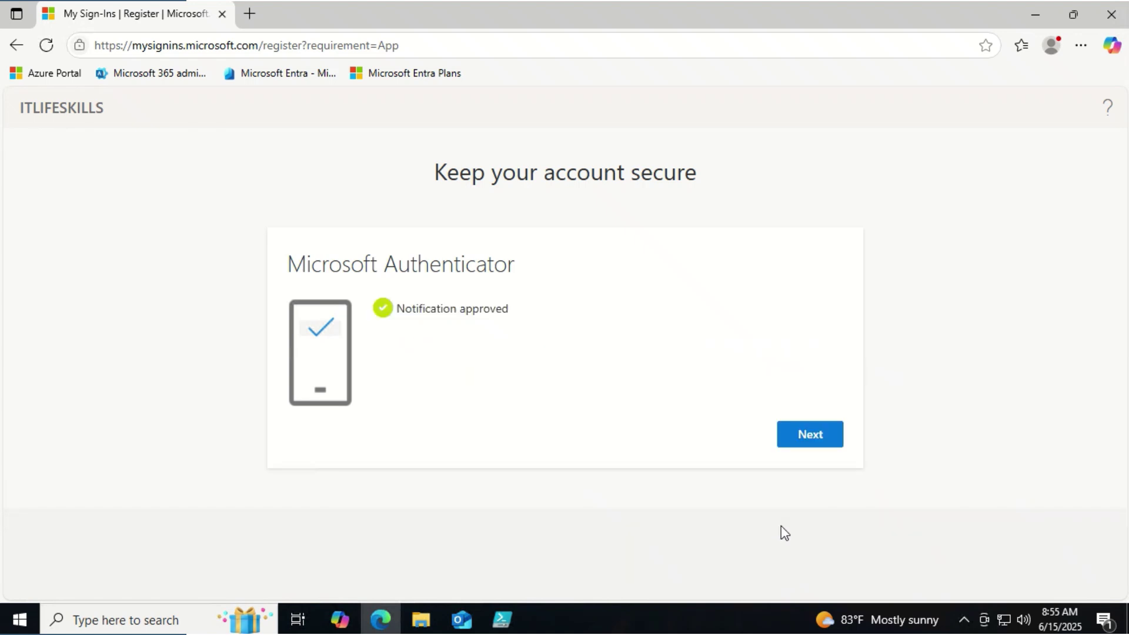
{"action": "left_click", "coordinate": [833, 439]}
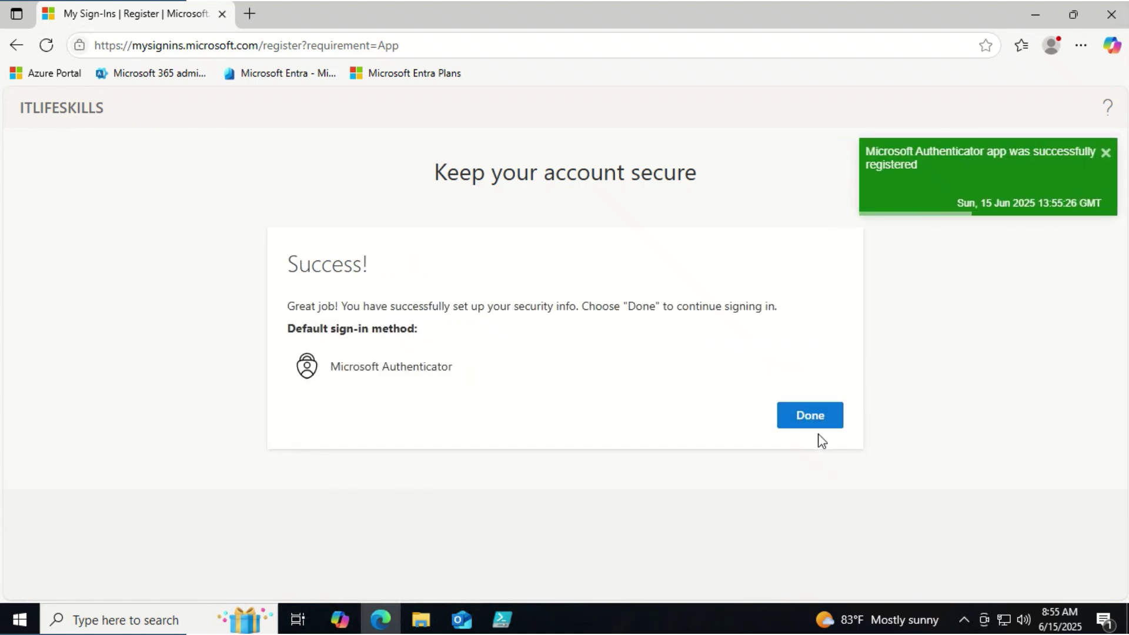
{"action": "left_click", "coordinate": [817, 427]}
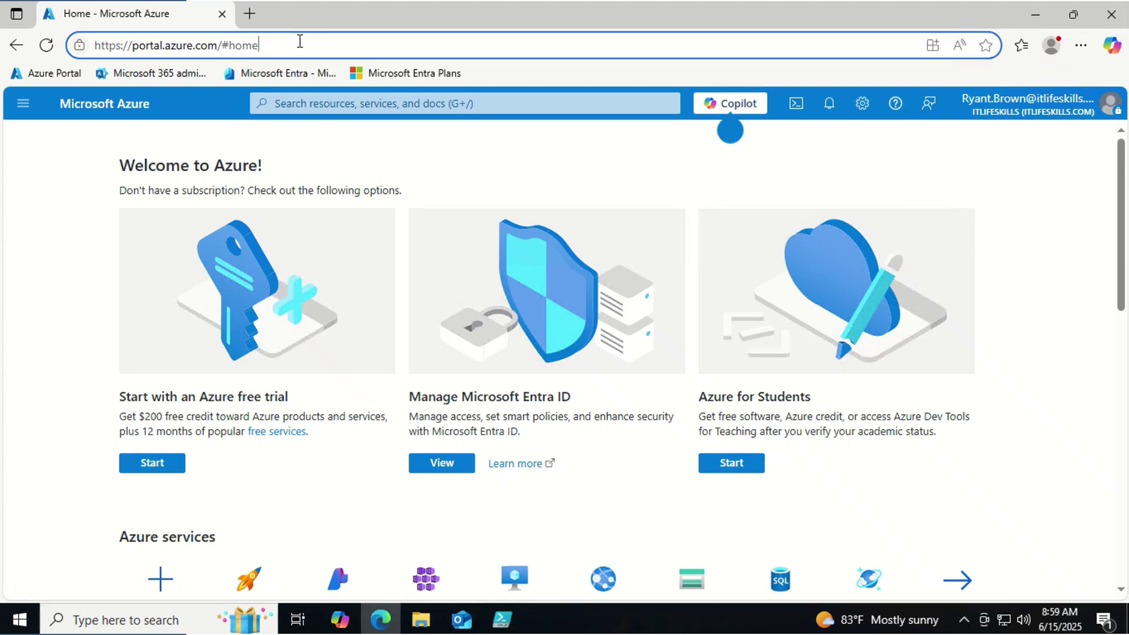
Paste aka.ms/sspr into the browser address bar and go to it
{"action": "left_click", "coordinate": [299, 41]}
{"action": "type", "text": "https://aka.ms/sspr"}
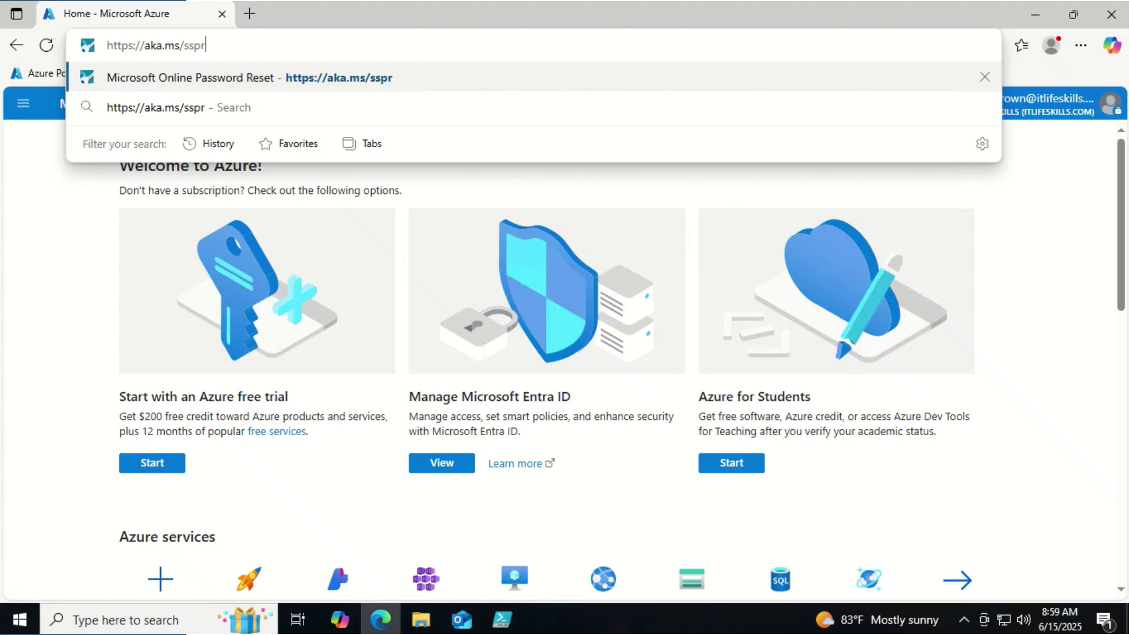
{"action": "key", "text": "Return"}
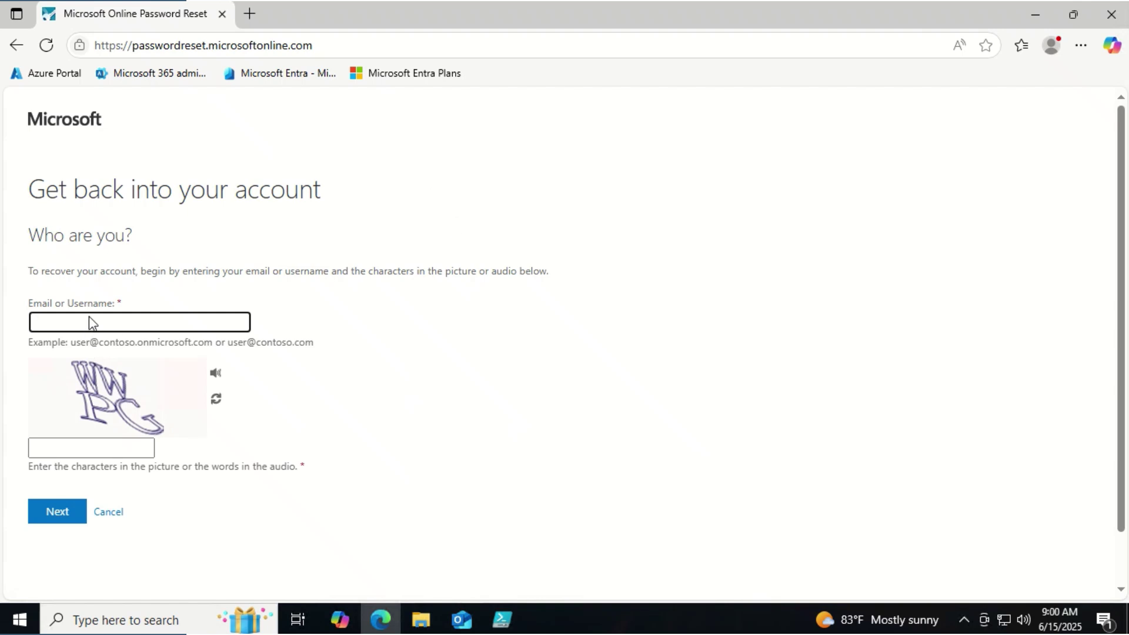
Enter the user's e-mail and captcha WWPG, then send an Authenticator app approval notification
{"action": "key", "text": "ctrl+v"}
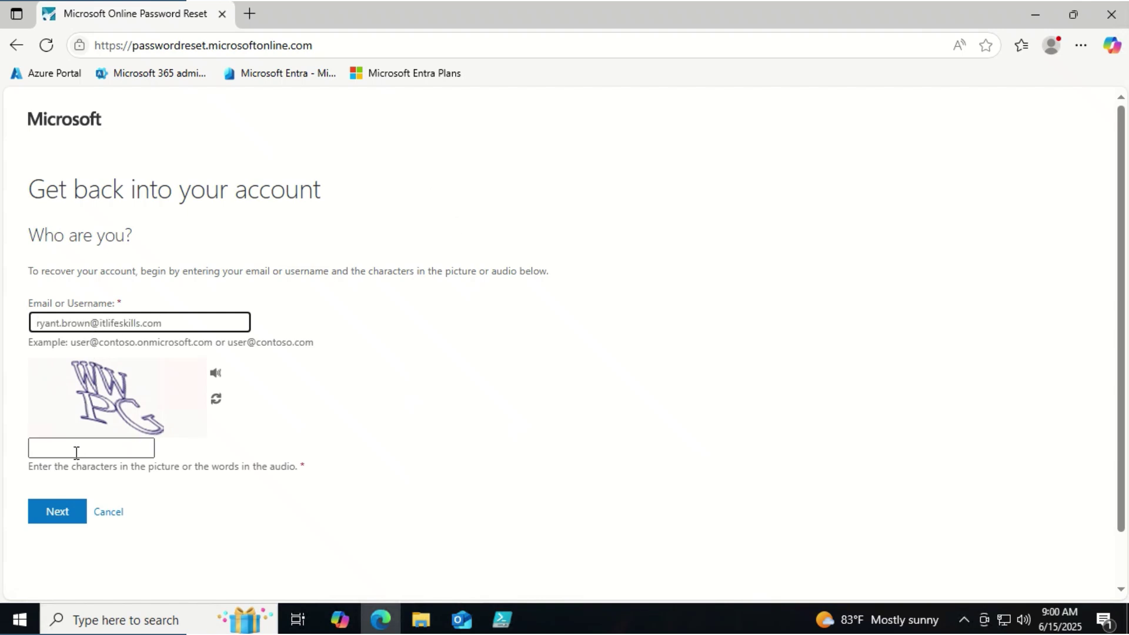
{"action": "left_click", "coordinate": [79, 449]}
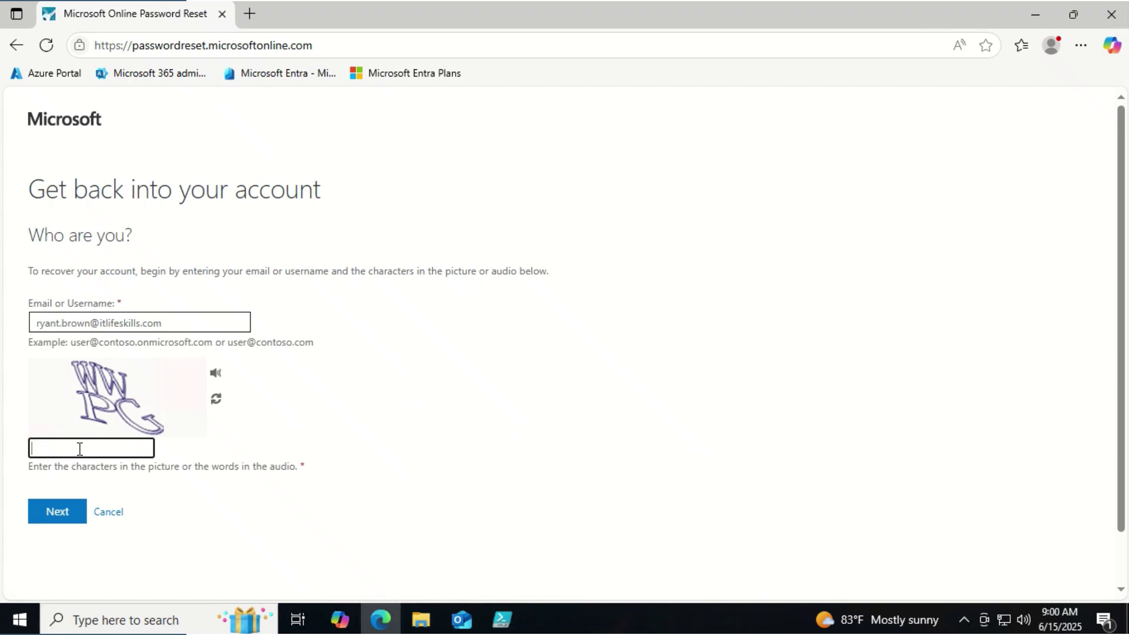
{"action": "type", "text": "WWPG"}
{"action": "left_click", "coordinate": [58, 512]}
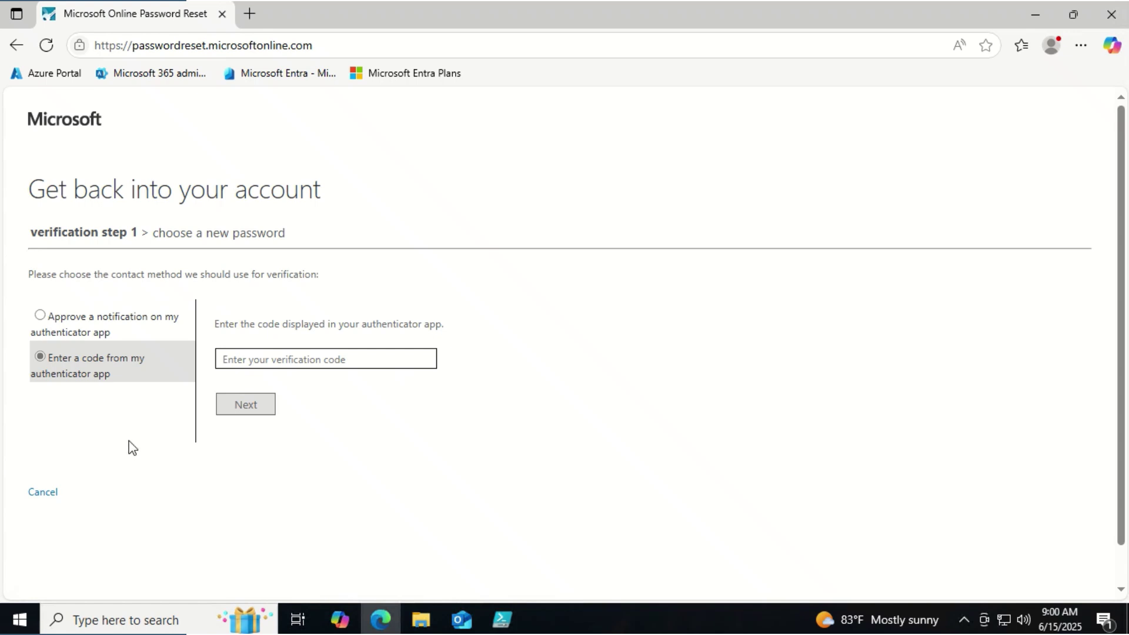
{"action": "left_click", "coordinate": [69, 323]}
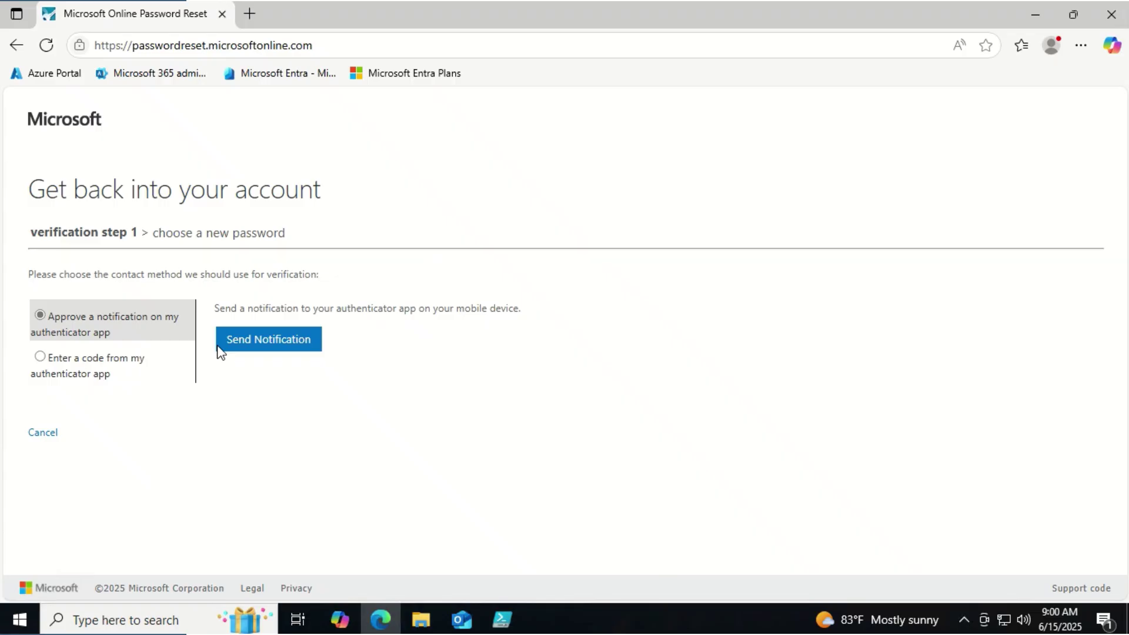
{"action": "left_click", "coordinate": [234, 347]}
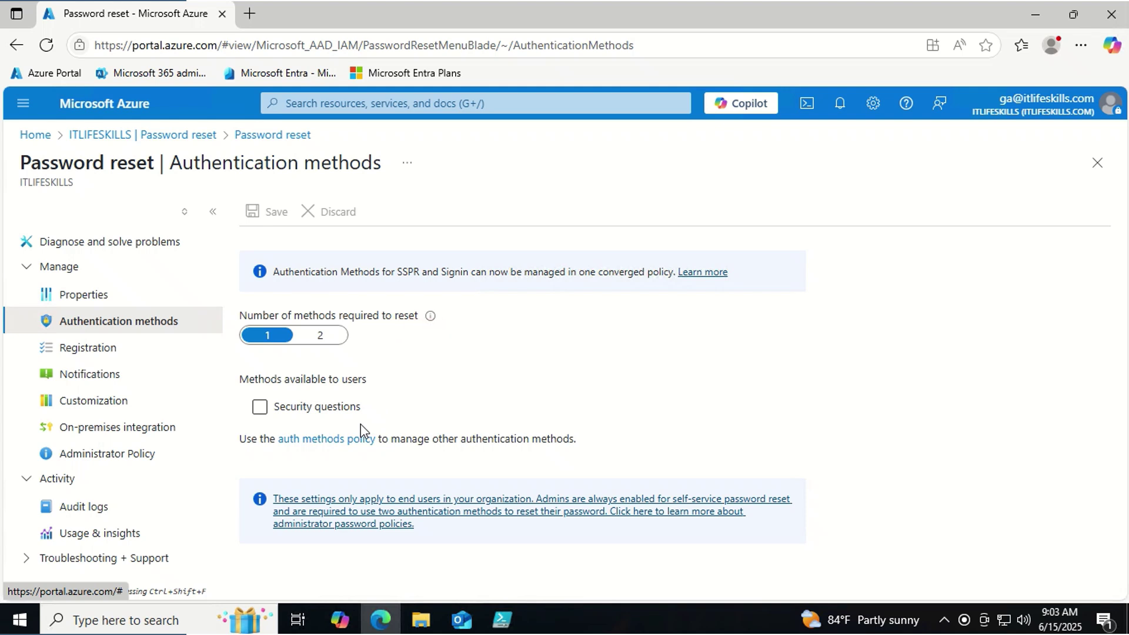
Set 'Number of methods required to reset' to 2 and save the policy
{"action": "left_click", "coordinate": [320, 334]}
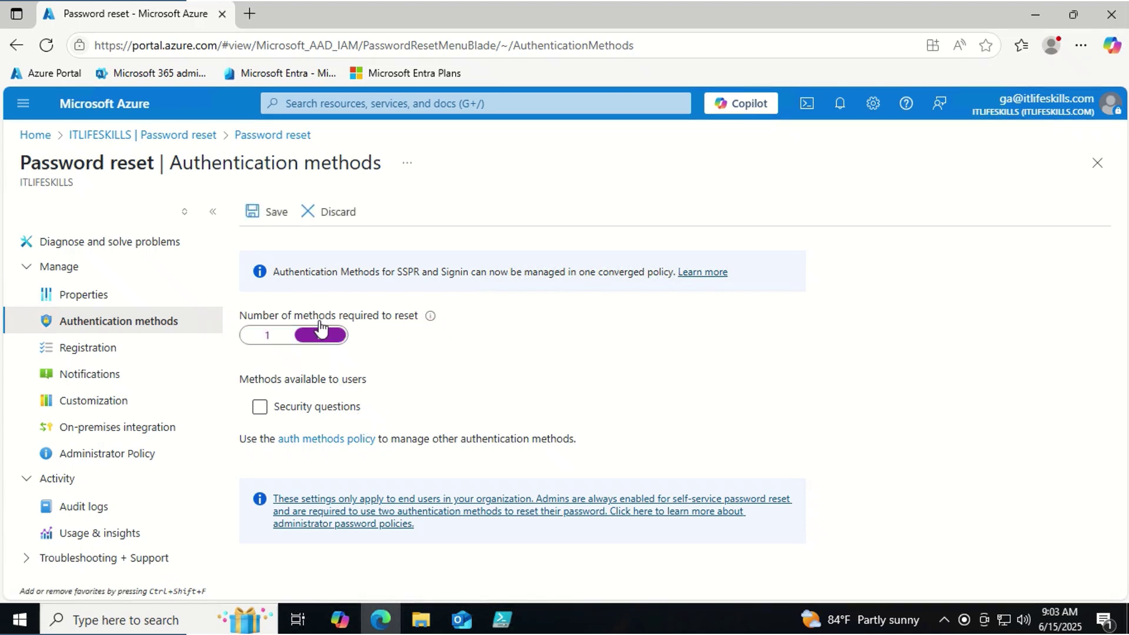
{"action": "left_click", "coordinate": [269, 212]}
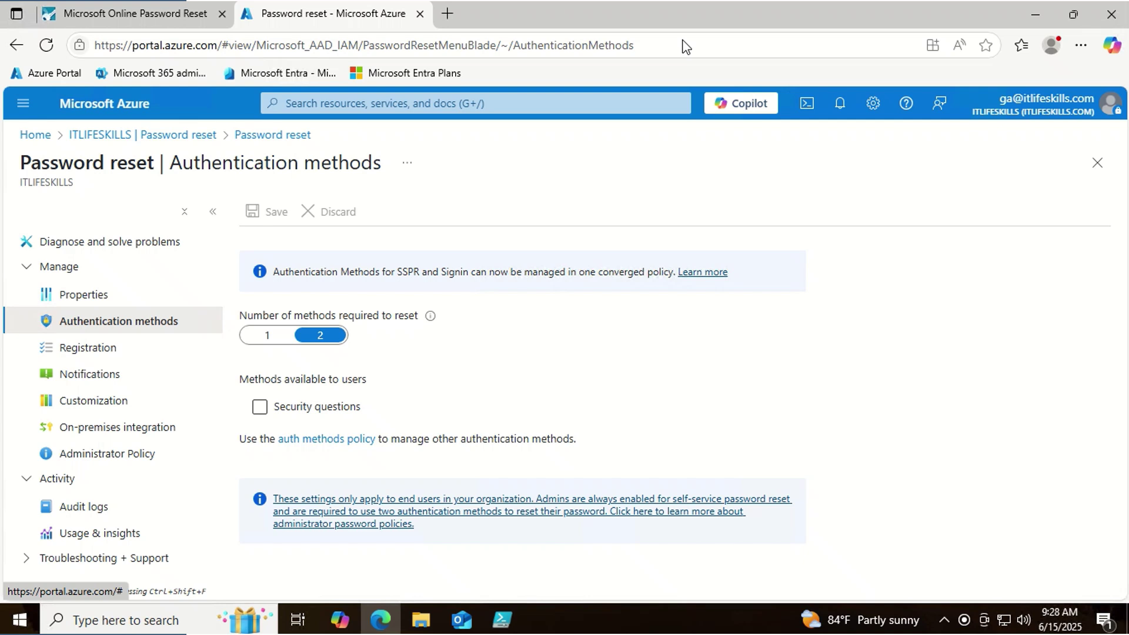
Load passwordreset.microsoftonline.com in the browser
{"action": "left_click", "coordinate": [683, 41]}
{"action": "key", "text": "ctrl+v"}
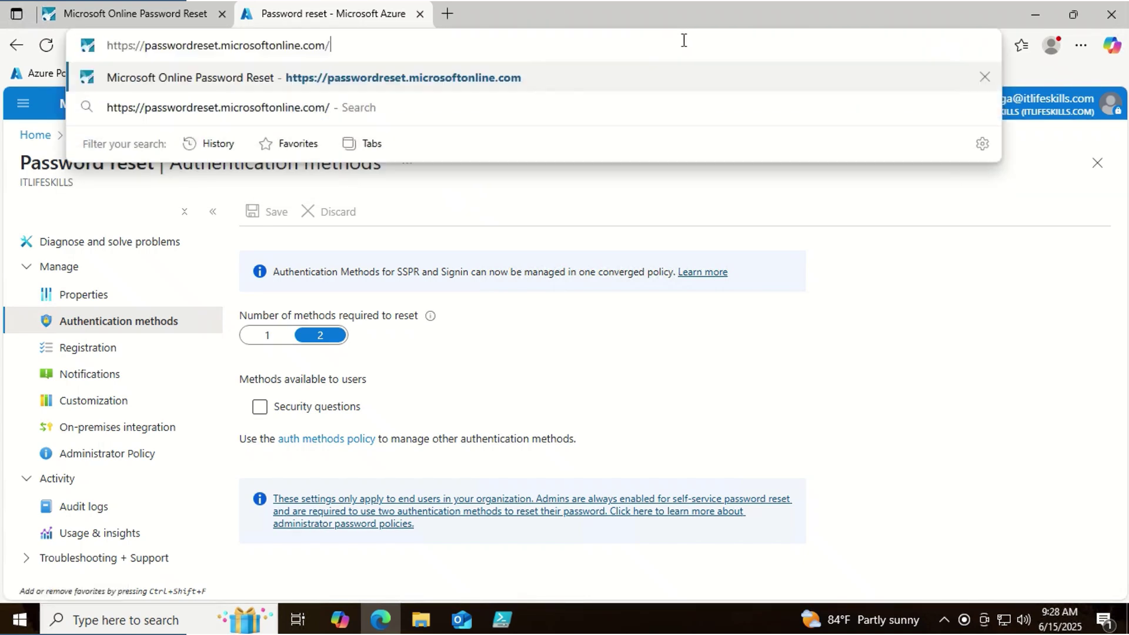
{"action": "key", "text": "Return"}
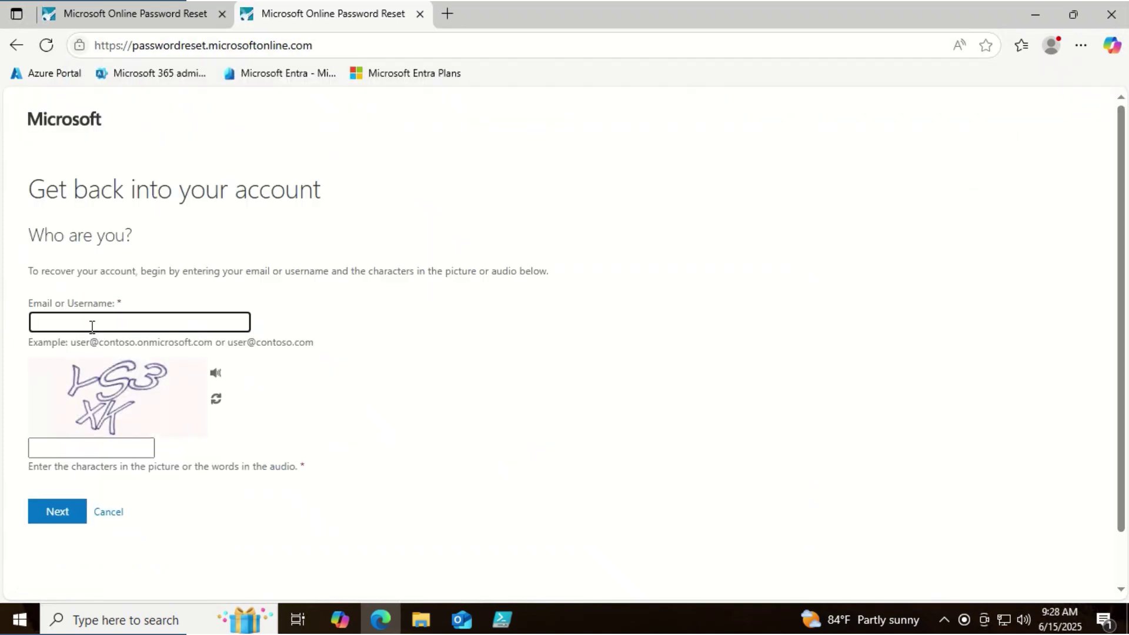
Submit the user's e-mail with captcha YS3XK
{"action": "key", "text": "ctrl+v"}
{"action": "left_click", "coordinate": [82, 453]}
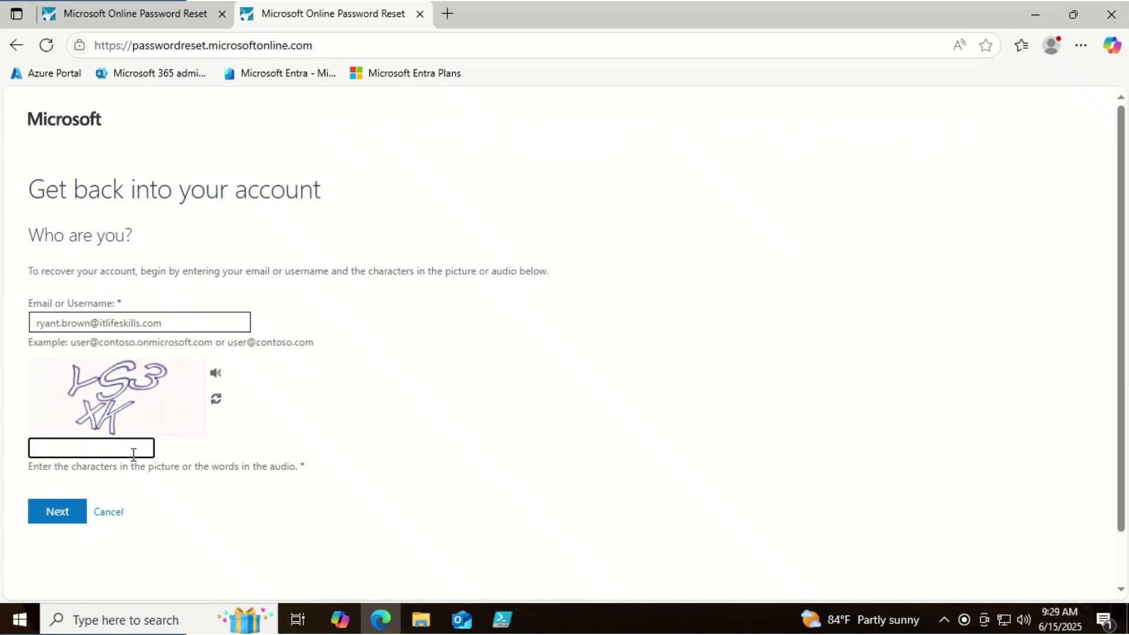
{"action": "type", "text": "Y"}
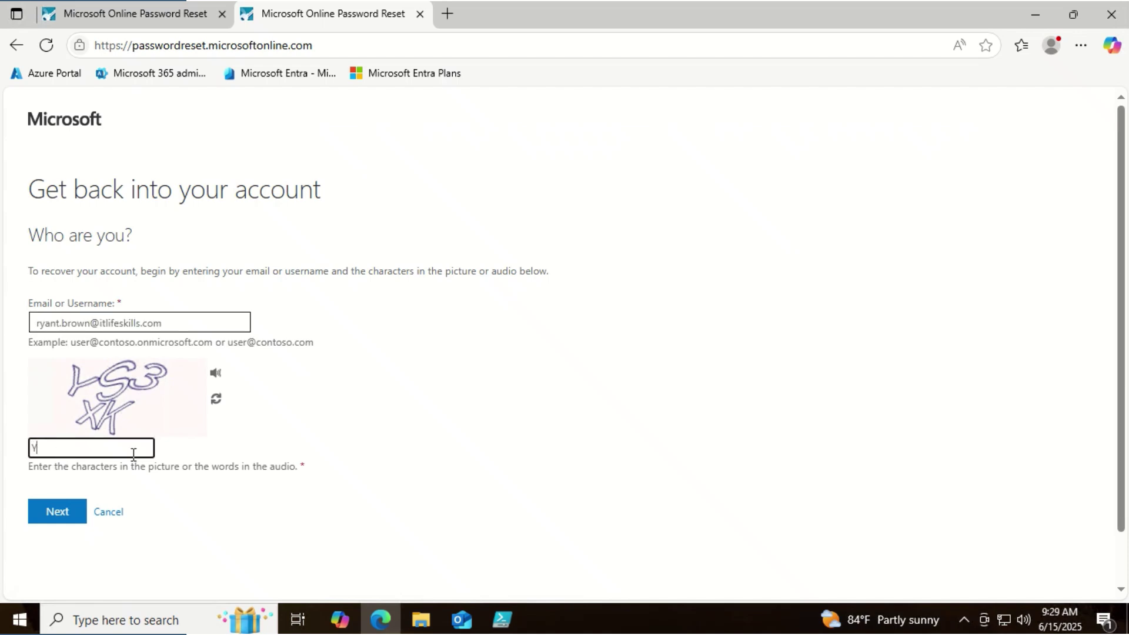
{"action": "type", "text": "S3XK"}
{"action": "left_click", "coordinate": [82, 517]}
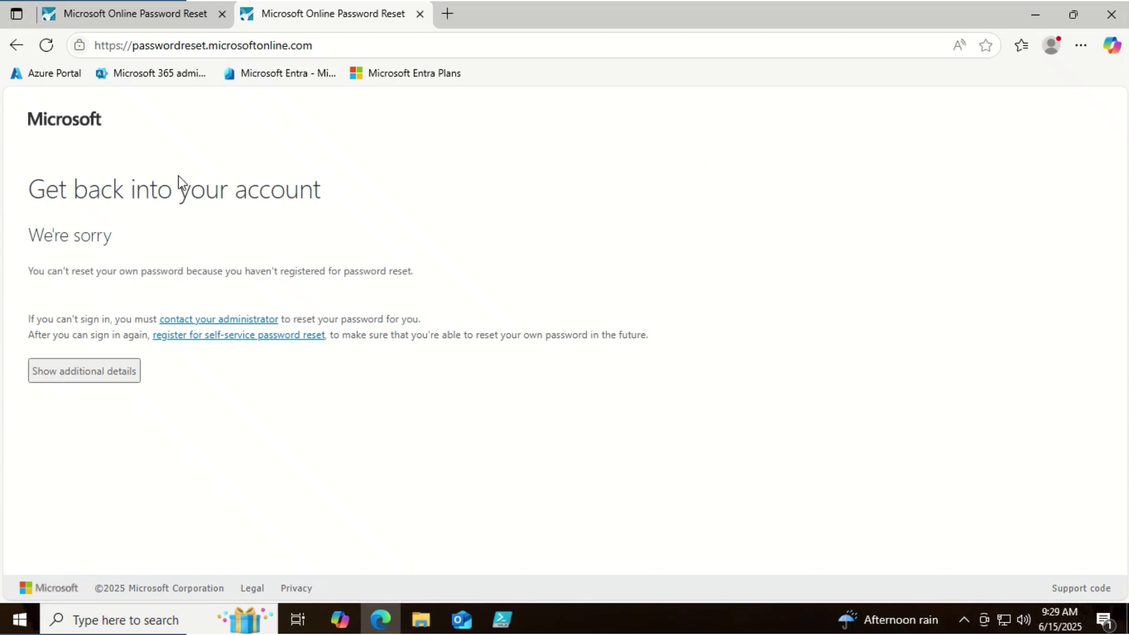
Show the additional details of the not-registered error
{"action": "left_click", "coordinate": [93, 381]}
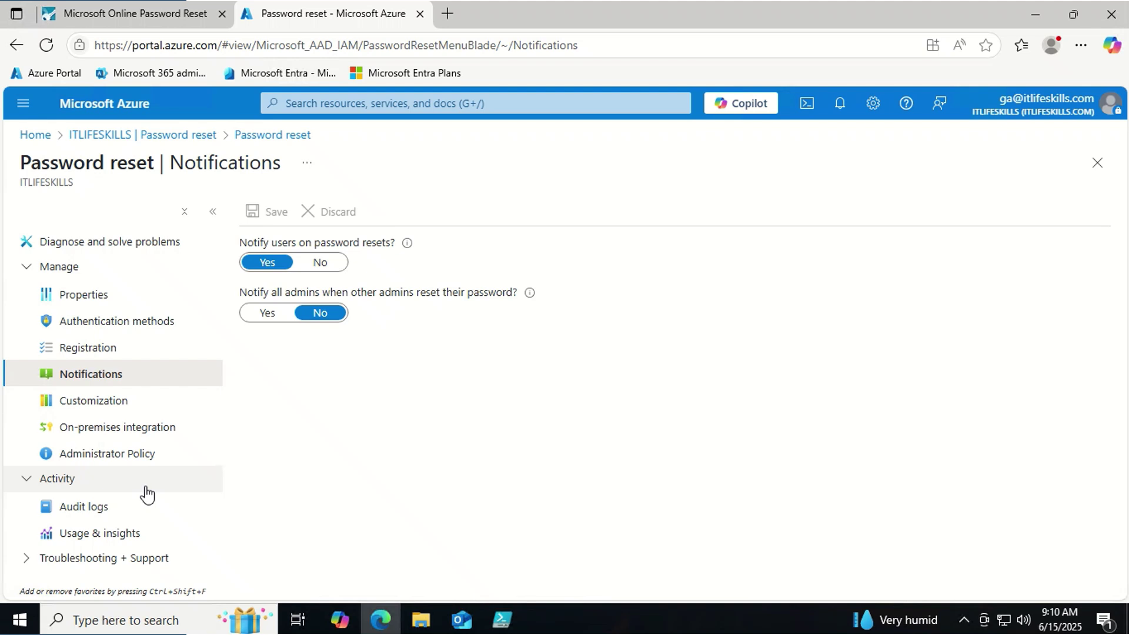
Set 'Customize helpdesk link' to Yes under password reset Customization
{"action": "left_click", "coordinate": [100, 406]}
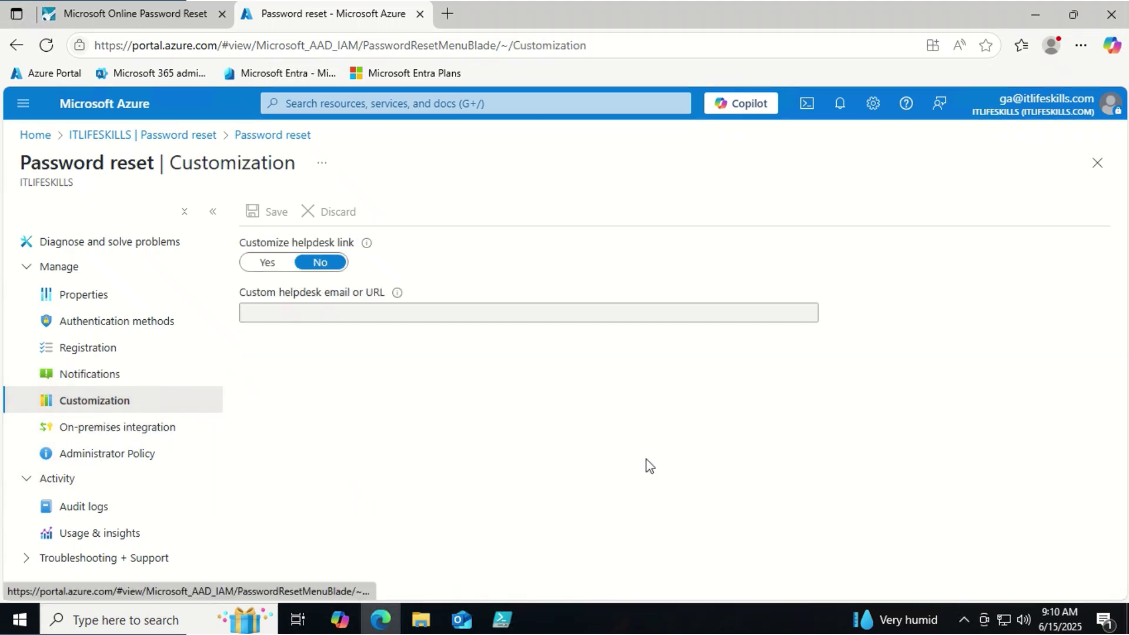
{"action": "left_click", "coordinate": [263, 265]}
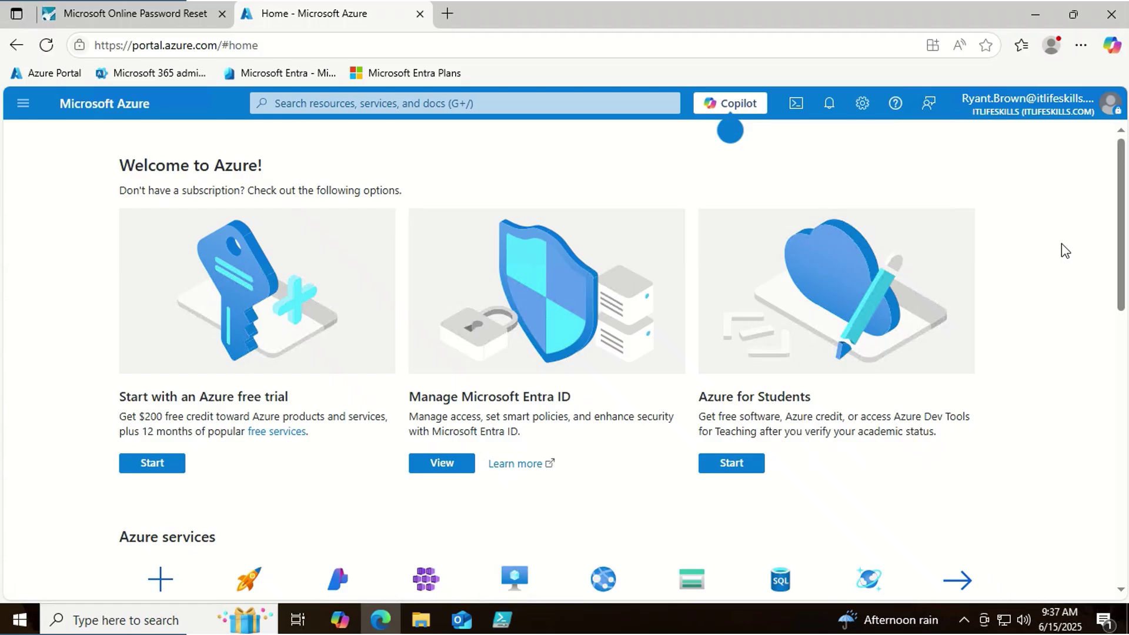
Go from the account menu to Security info, dismissing the feedback survey and confirming the user account
{"action": "left_click", "coordinate": [1039, 114]}
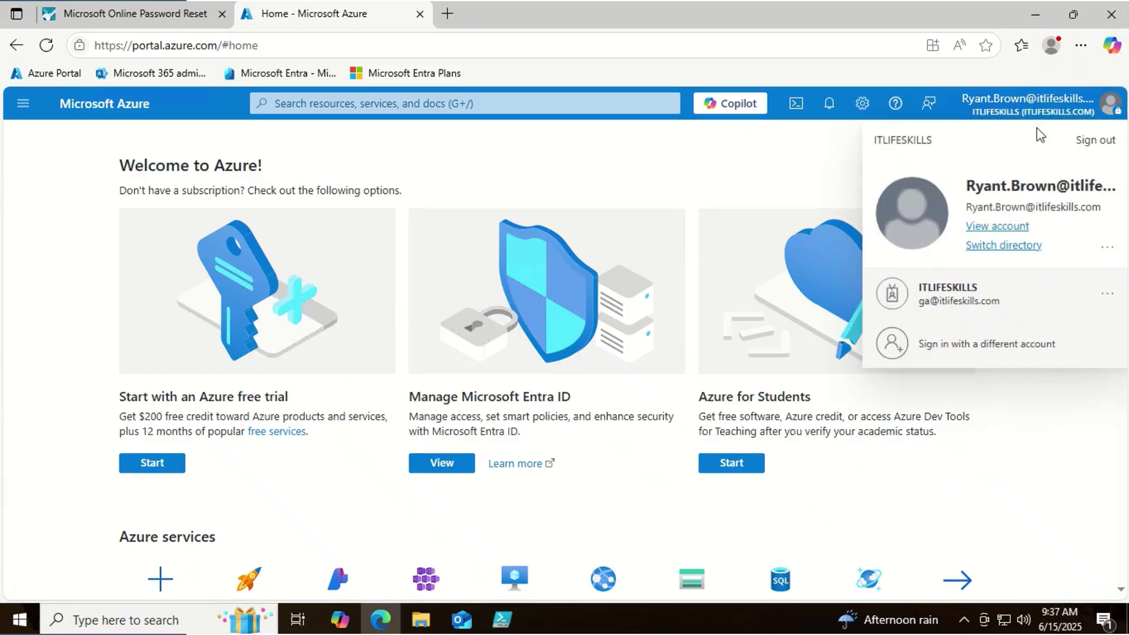
{"action": "left_click", "coordinate": [1003, 230]}
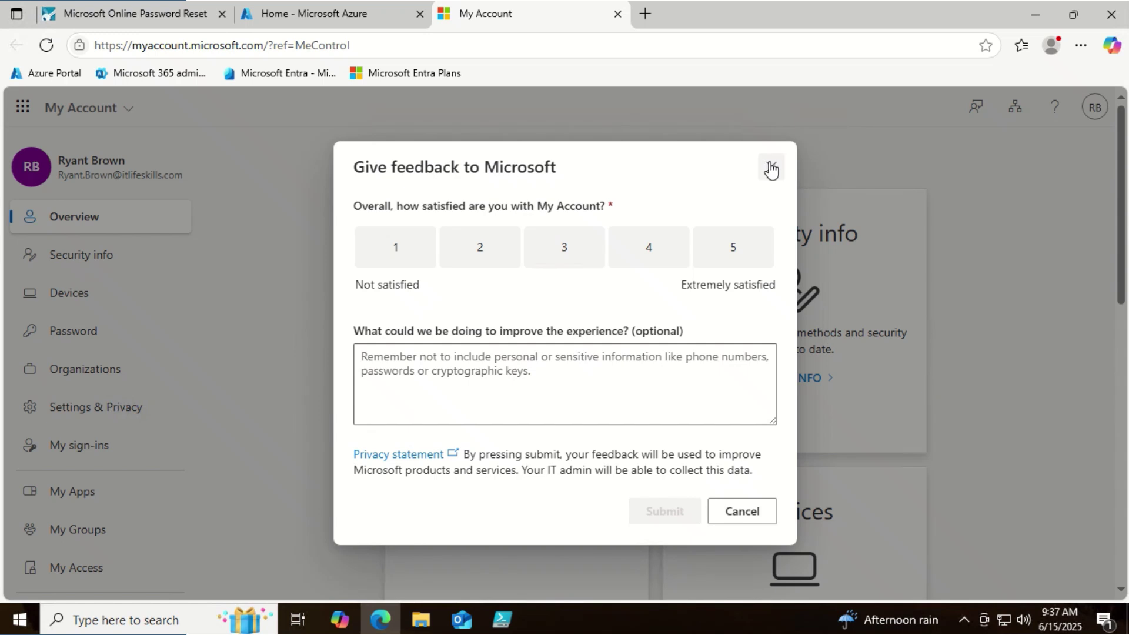
{"action": "left_click", "coordinate": [771, 167]}
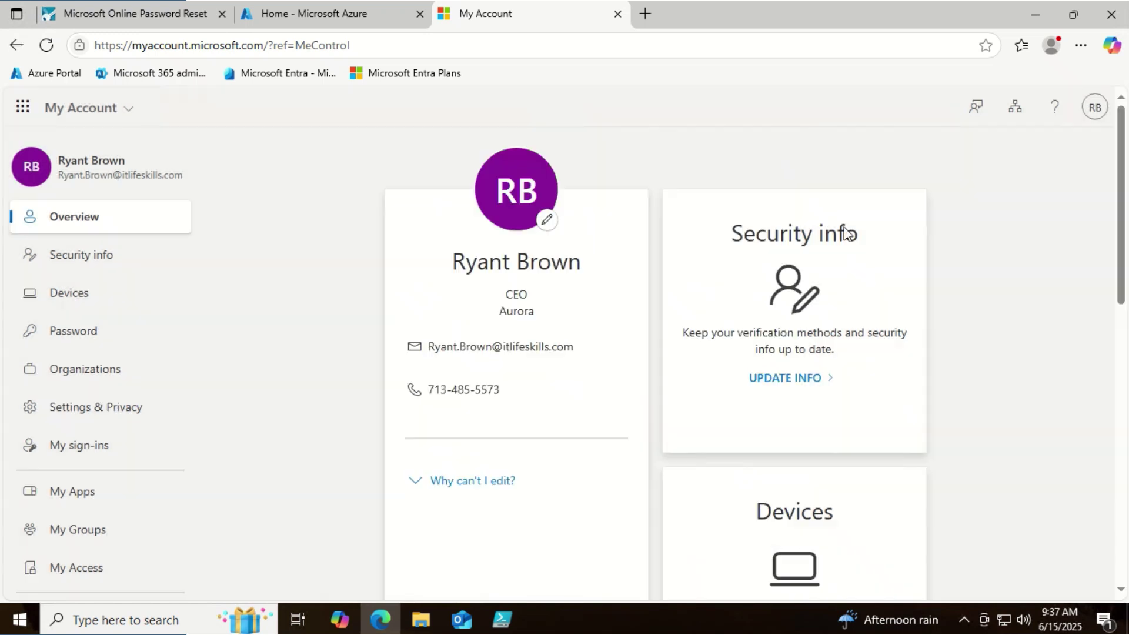
{"action": "left_click", "coordinate": [819, 385]}
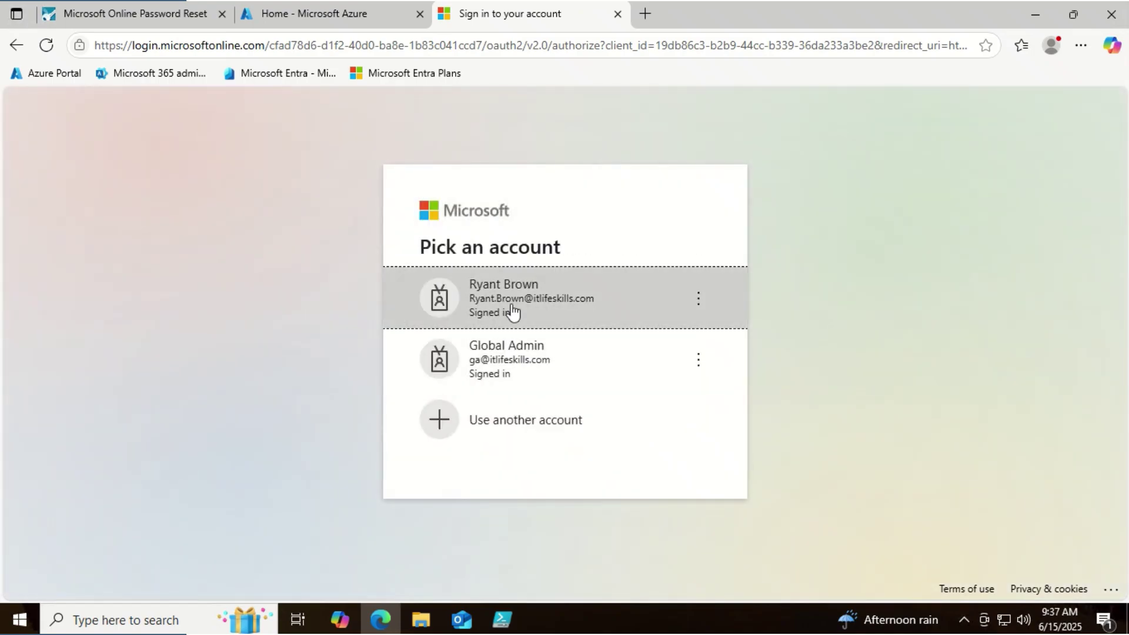
{"action": "left_click", "coordinate": [513, 304]}
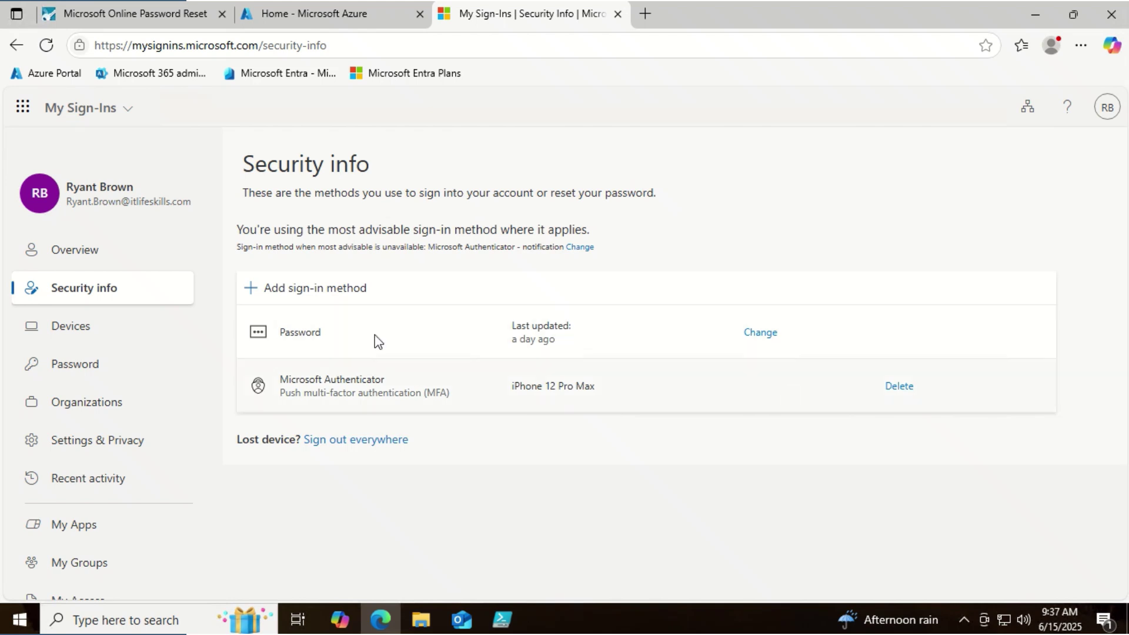
Add the alternate e-mail address as an Email sign-in method, verified with the emailed code
{"action": "left_click", "coordinate": [337, 298]}
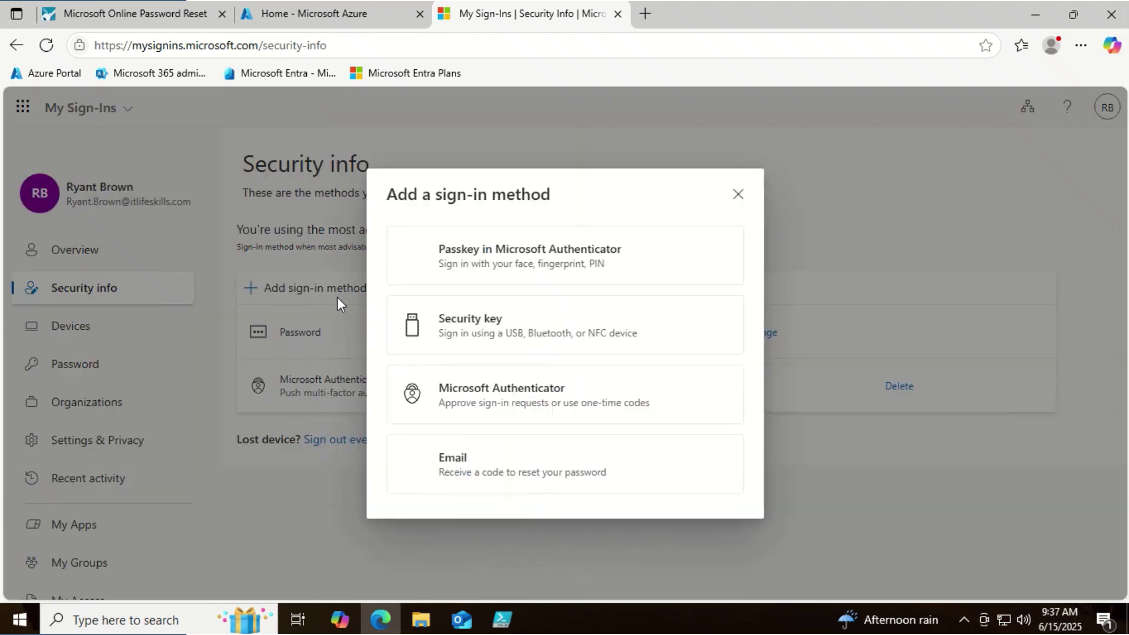
{"action": "left_click", "coordinate": [527, 469]}
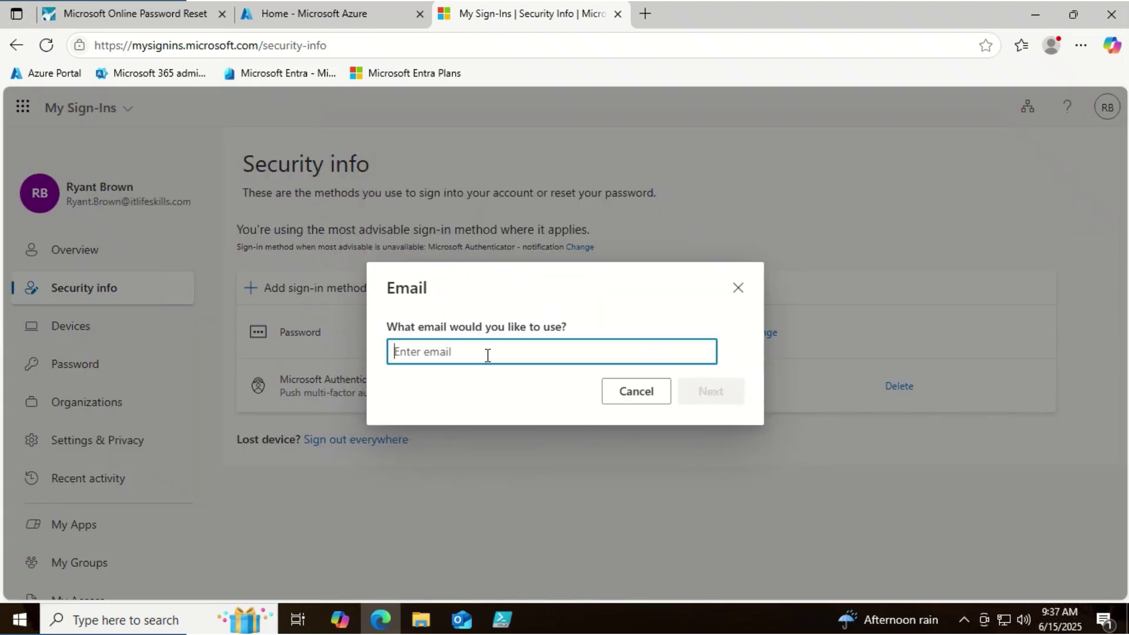
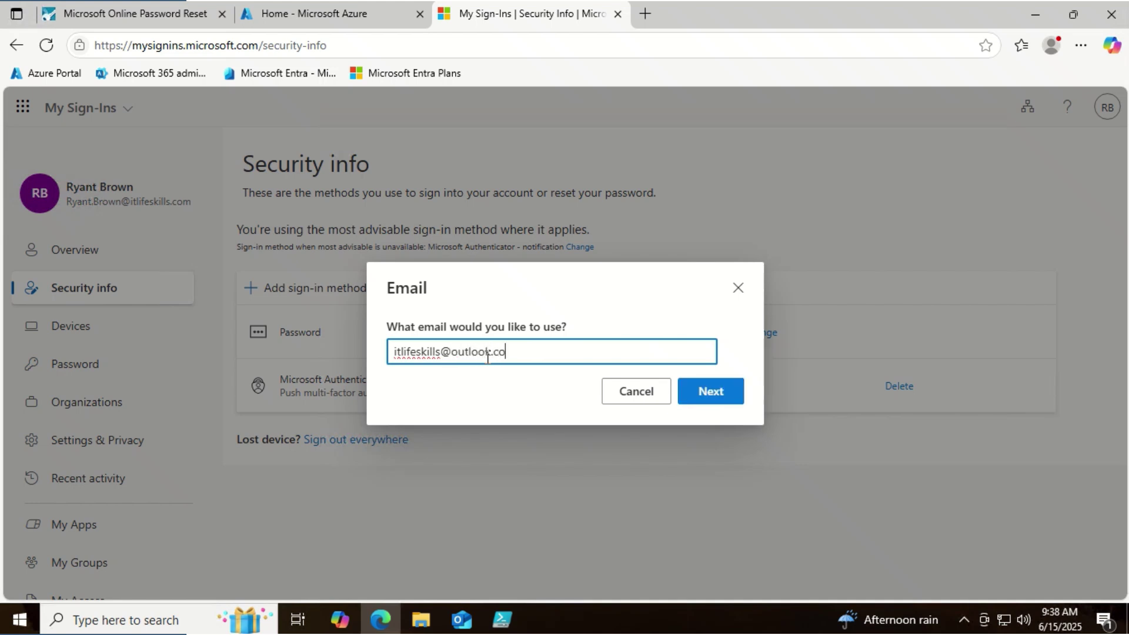
{"action": "left_click", "coordinate": [734, 393]}
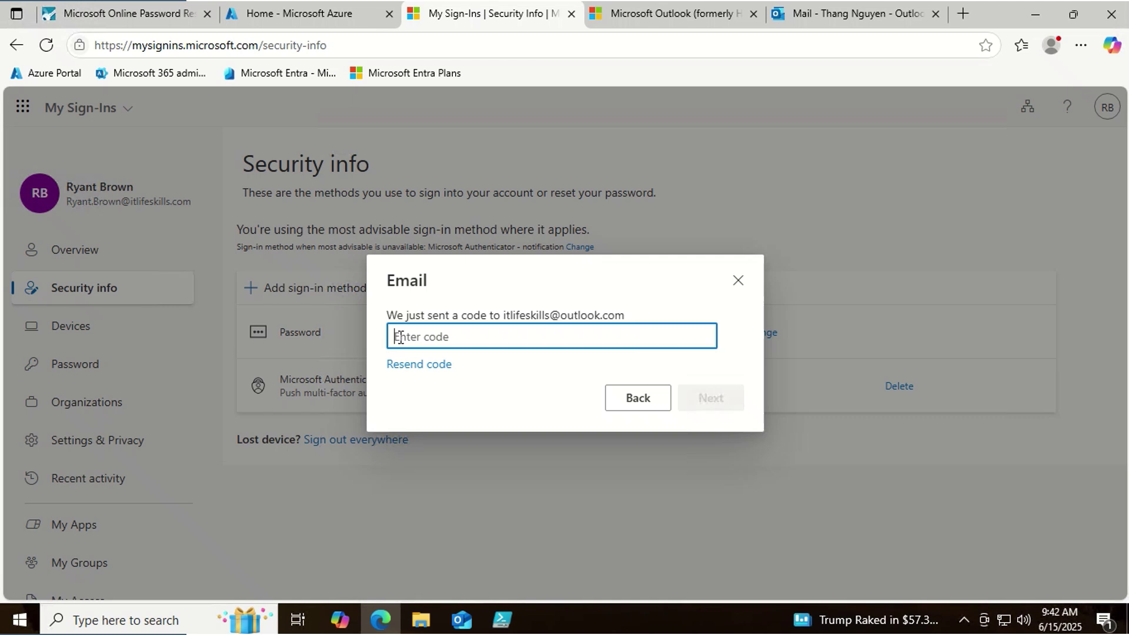
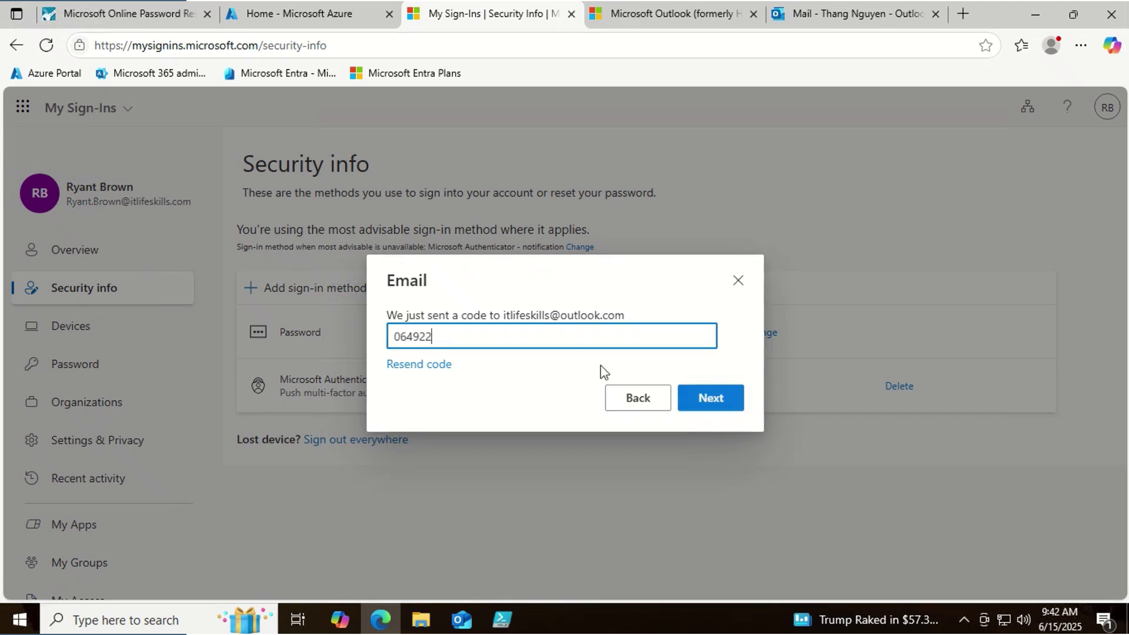
{"action": "left_click", "coordinate": [721, 404]}
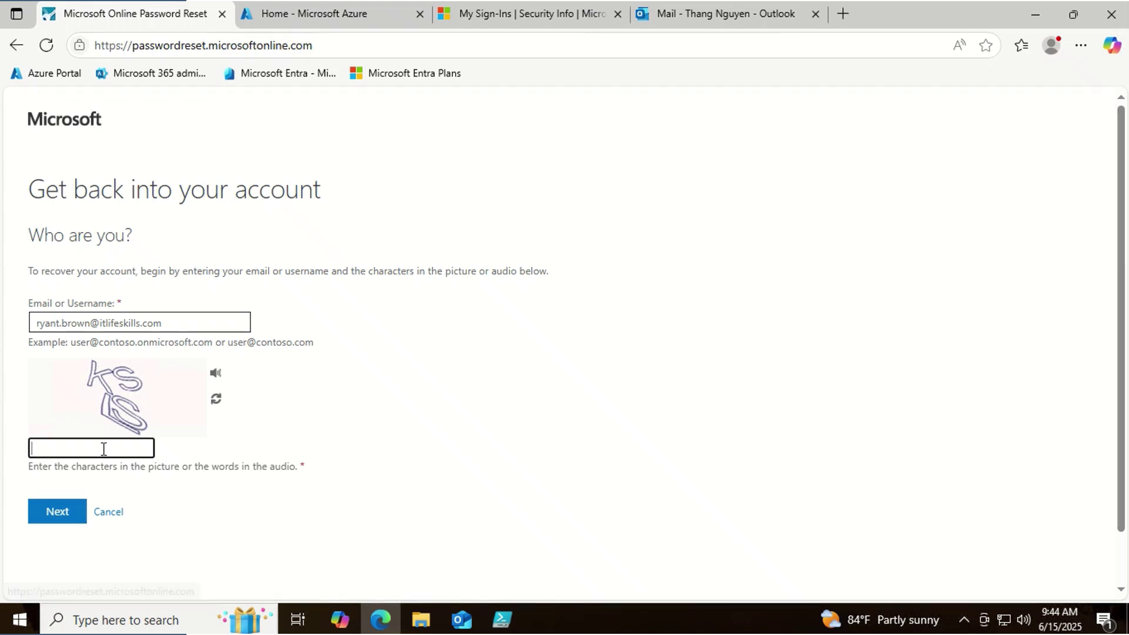
Submit captcha KSLS and complete the first verification via Authenticator notification
{"action": "type", "text": "K"}
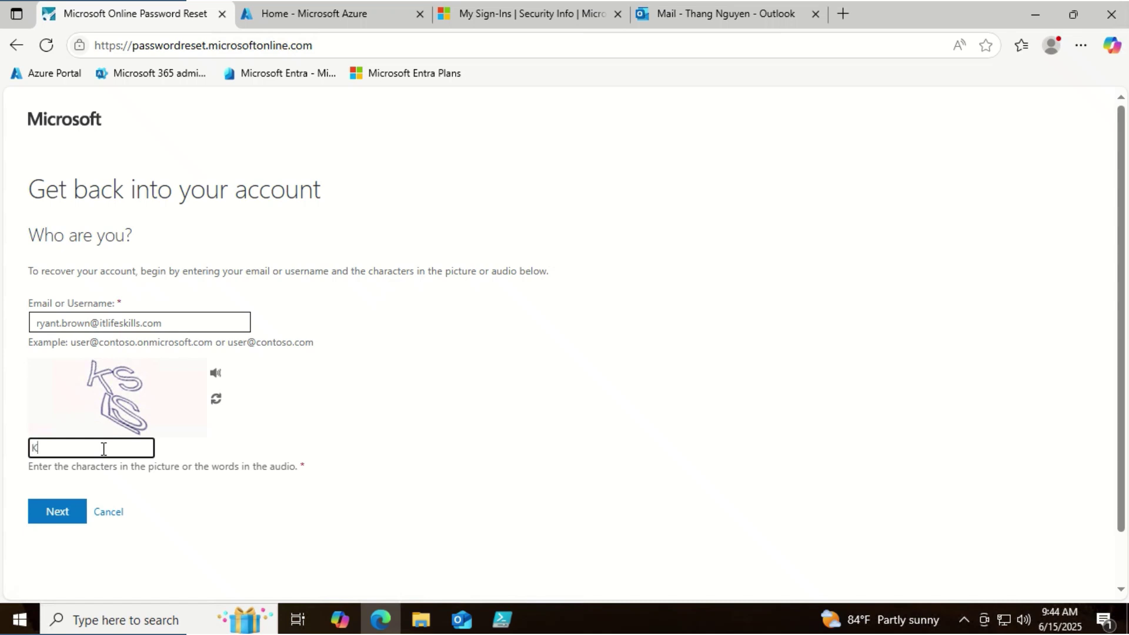
{"action": "type", "text": "SLS"}
{"action": "left_click", "coordinate": [66, 513]}
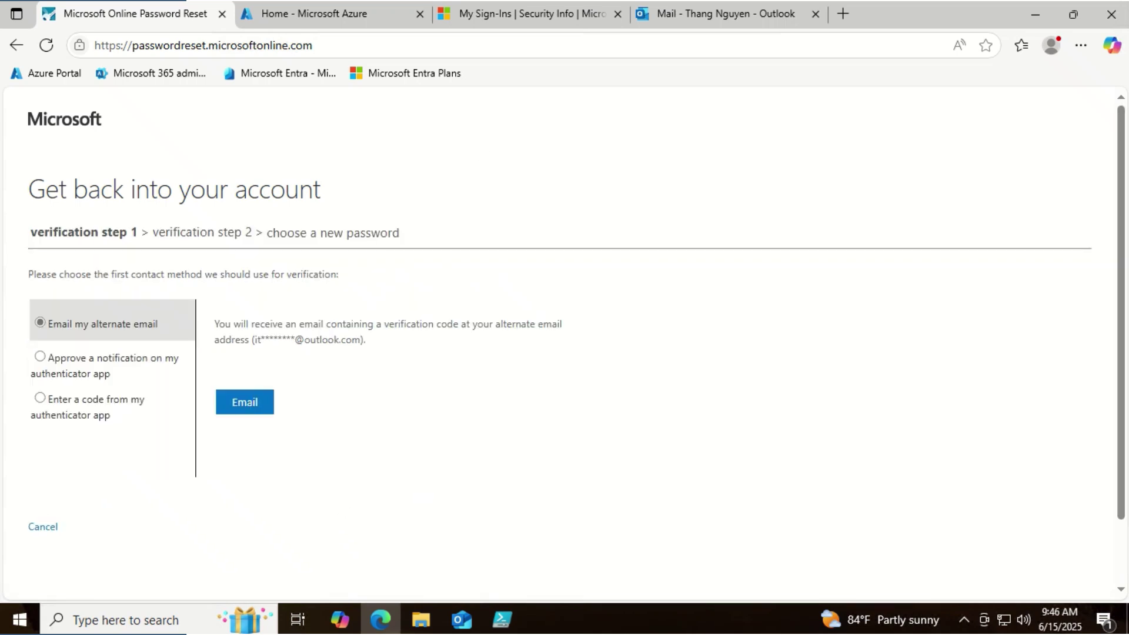
{"action": "left_click", "coordinate": [94, 360]}
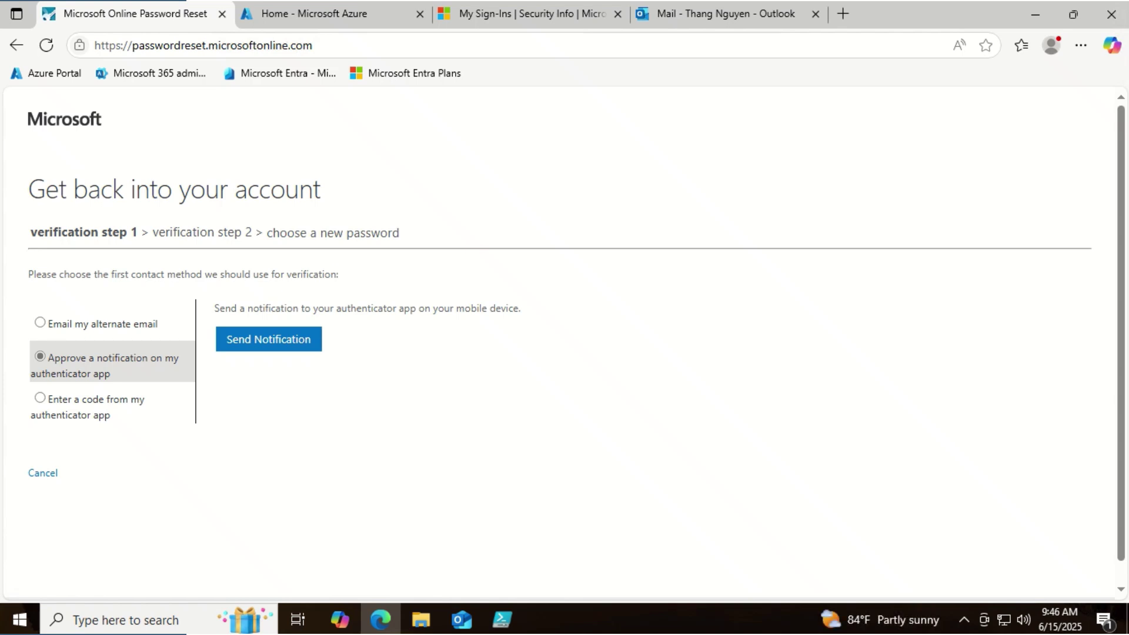
{"action": "left_click", "coordinate": [289, 347]}
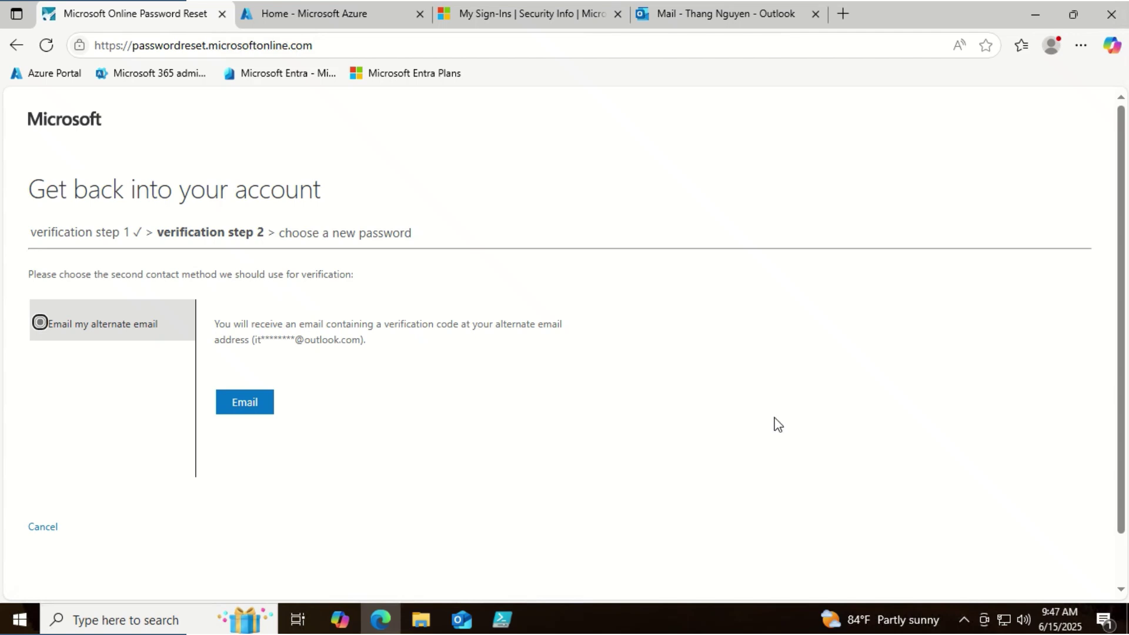
Complete the second verification by pasting the code e-mailed to the alternate address
{"action": "left_click", "coordinate": [241, 409]}
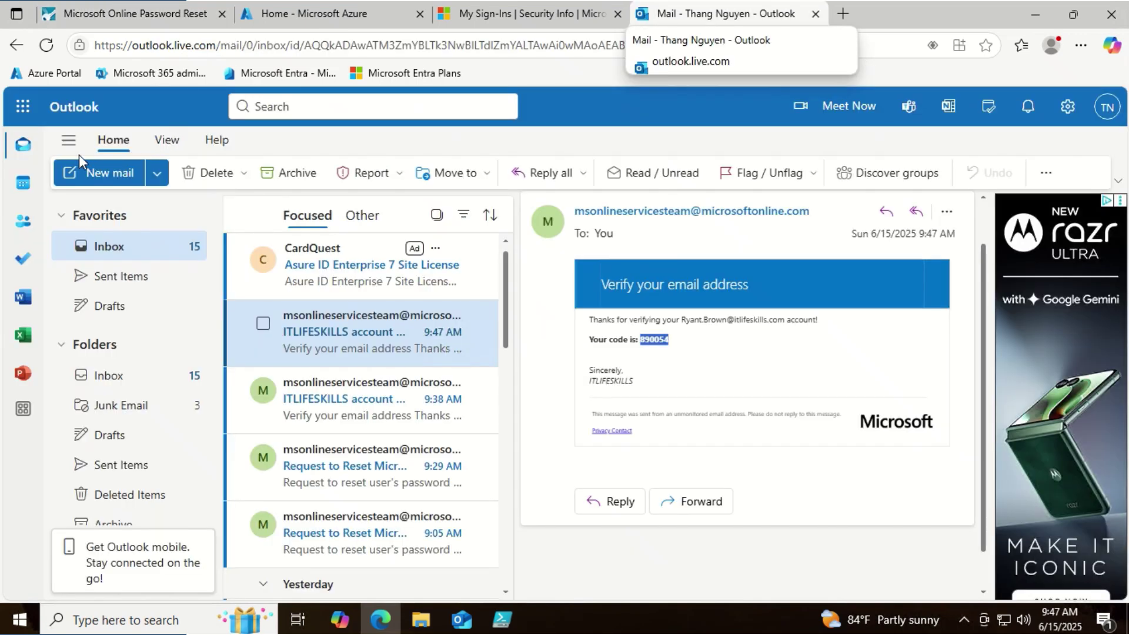
{"action": "left_click", "coordinate": [101, 13]}
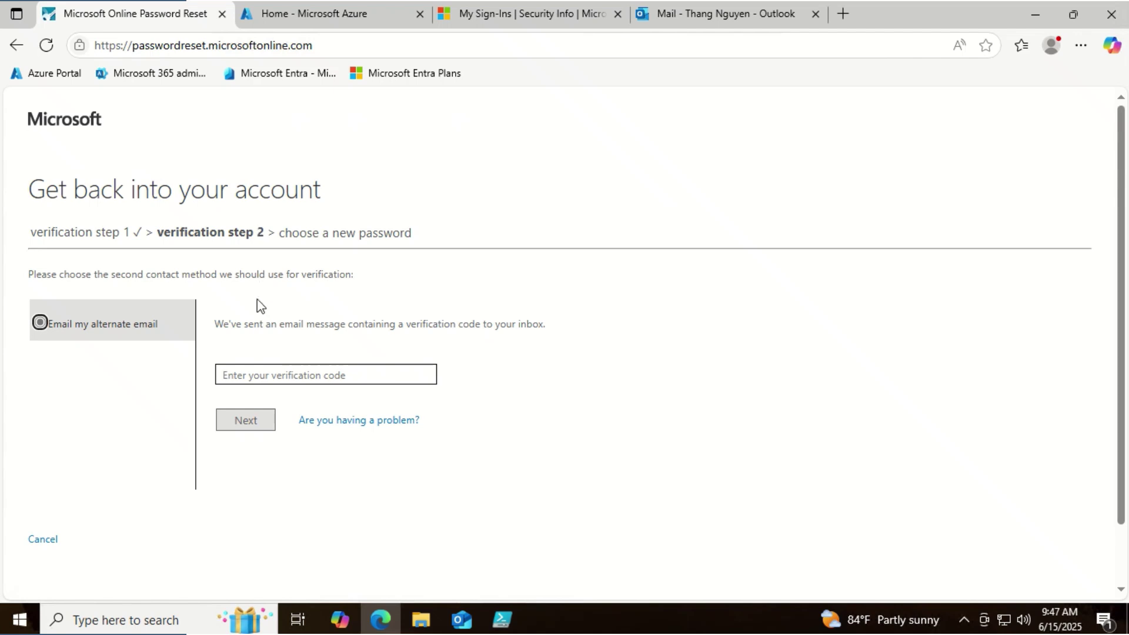
{"action": "left_click", "coordinate": [259, 375]}
{"action": "right_click", "coordinate": [261, 375]}
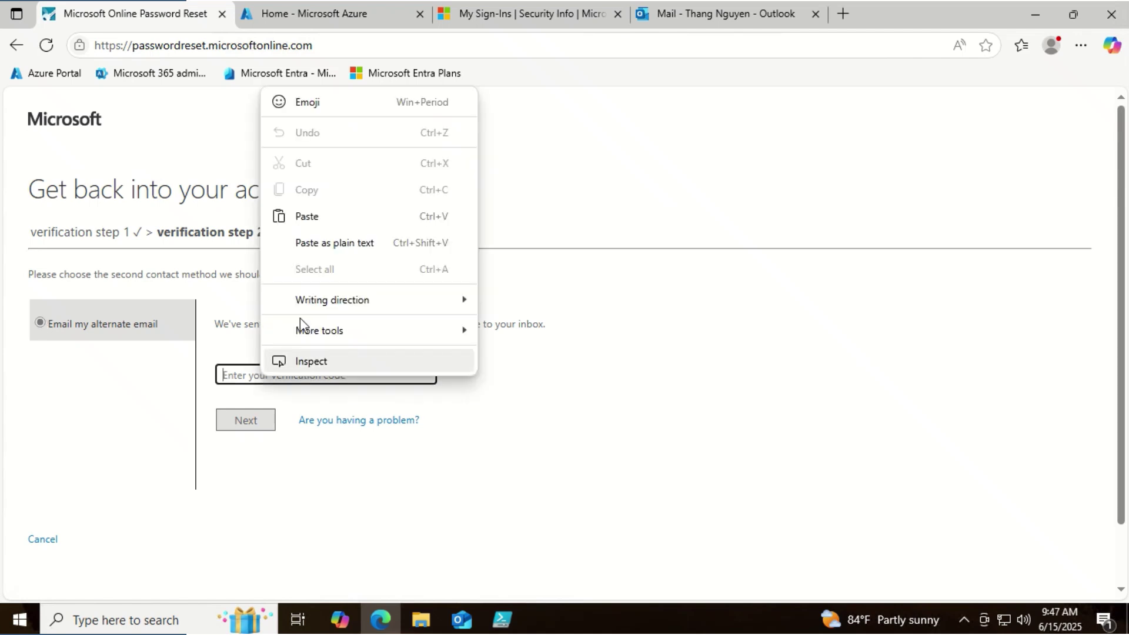
{"action": "left_click", "coordinate": [316, 216]}
{"action": "left_click", "coordinate": [247, 426]}
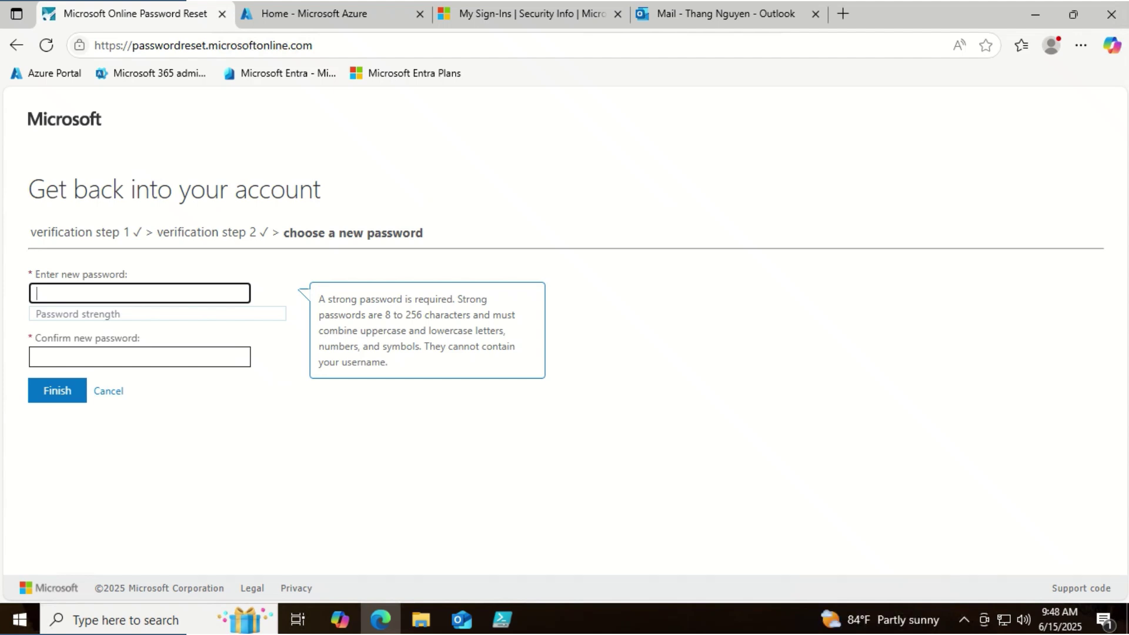
Enter the new password, confirm it, and finish the reset
{"action": "key", "text": "ctrl+v"}
{"action": "left_click", "coordinate": [84, 353]}
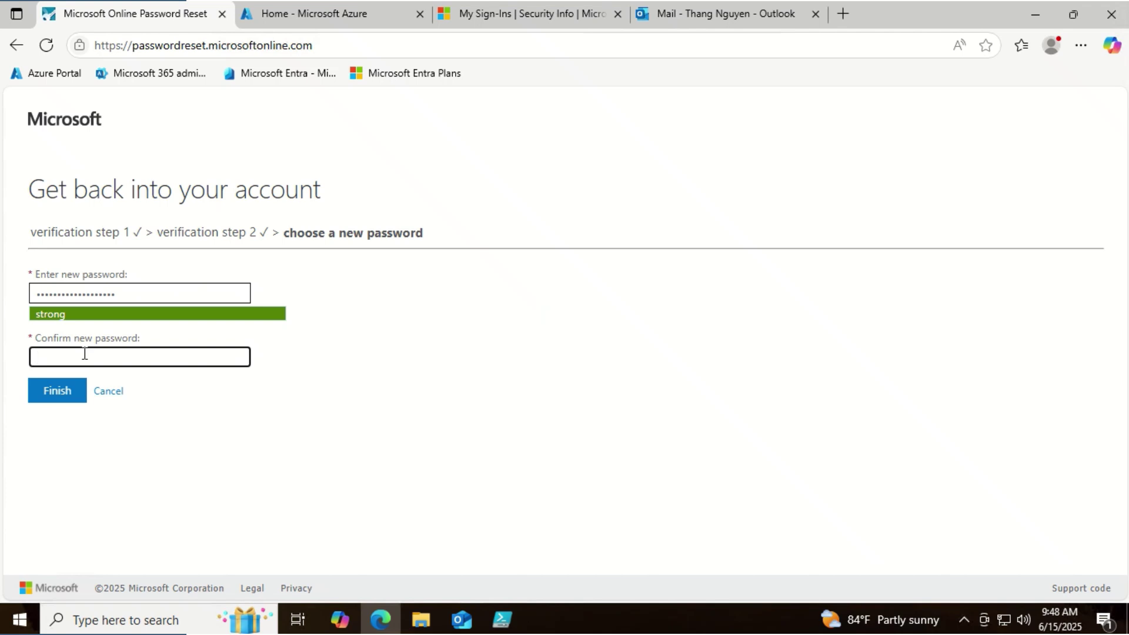
{"action": "key", "text": "ctrl+v"}
{"action": "left_click", "coordinate": [59, 391]}
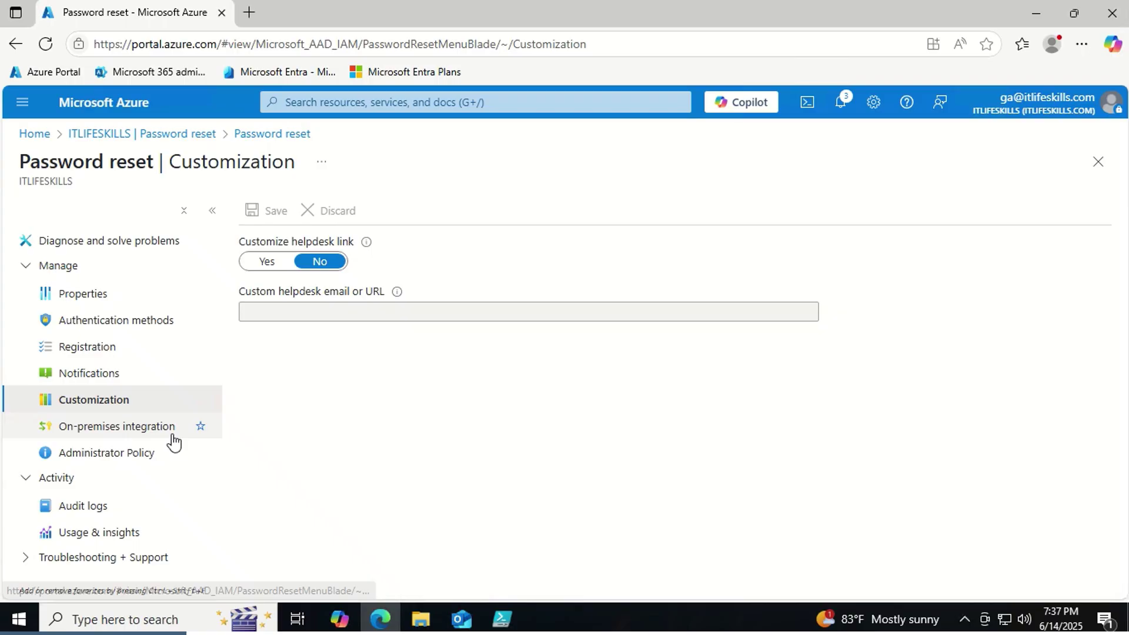
Review the On-premises integration settings, then open Administrator Policy
{"action": "left_click", "coordinate": [161, 430]}
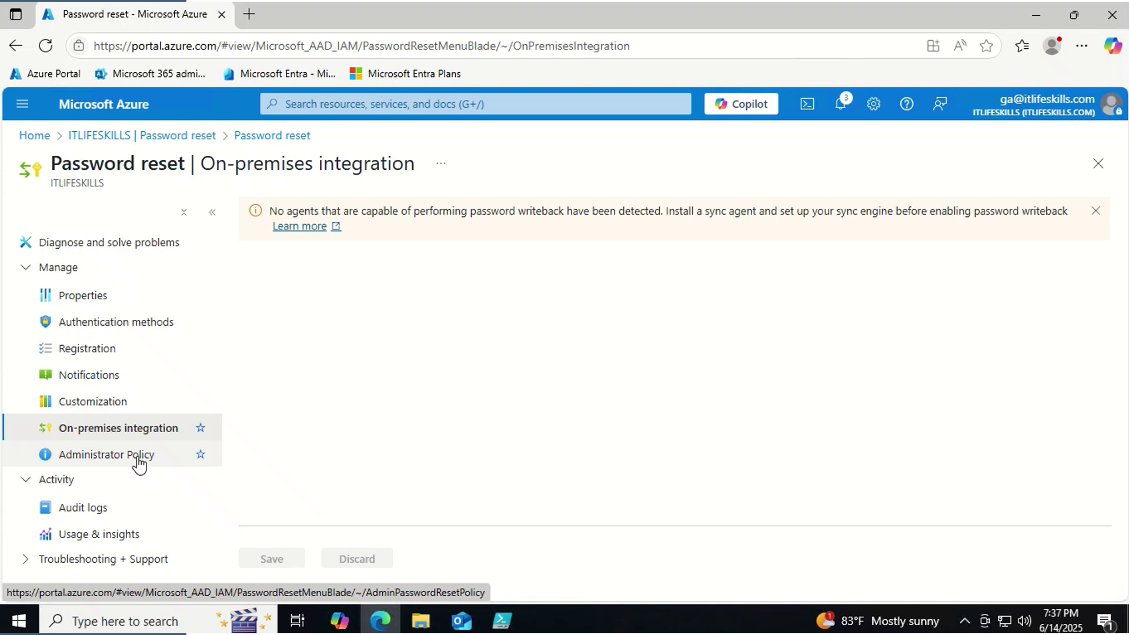
{"action": "left_click", "coordinate": [137, 460]}
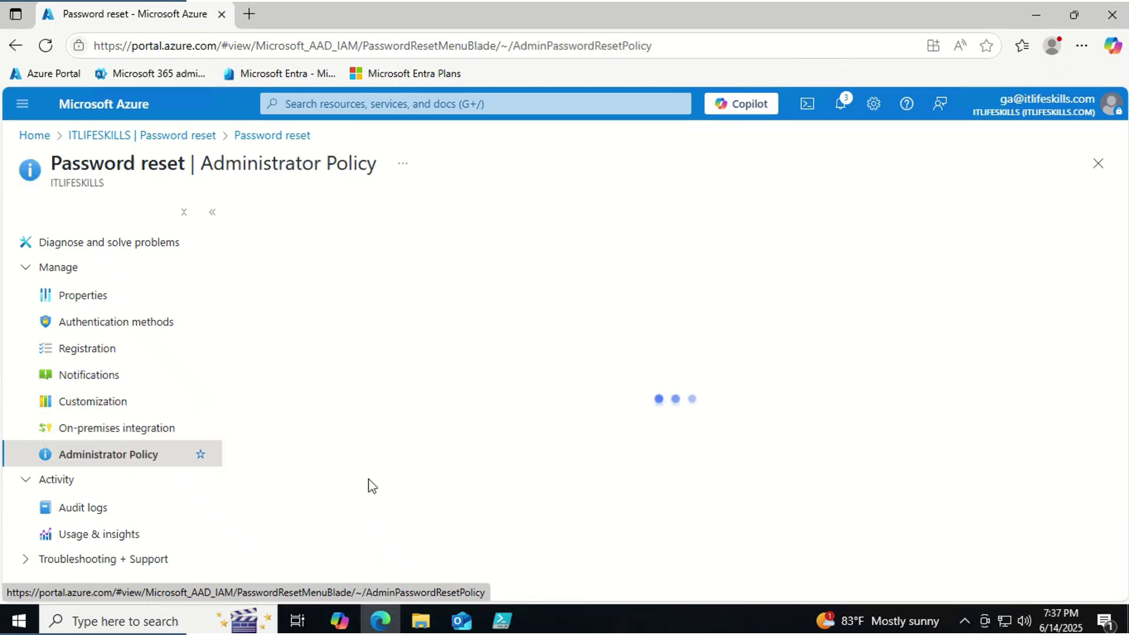